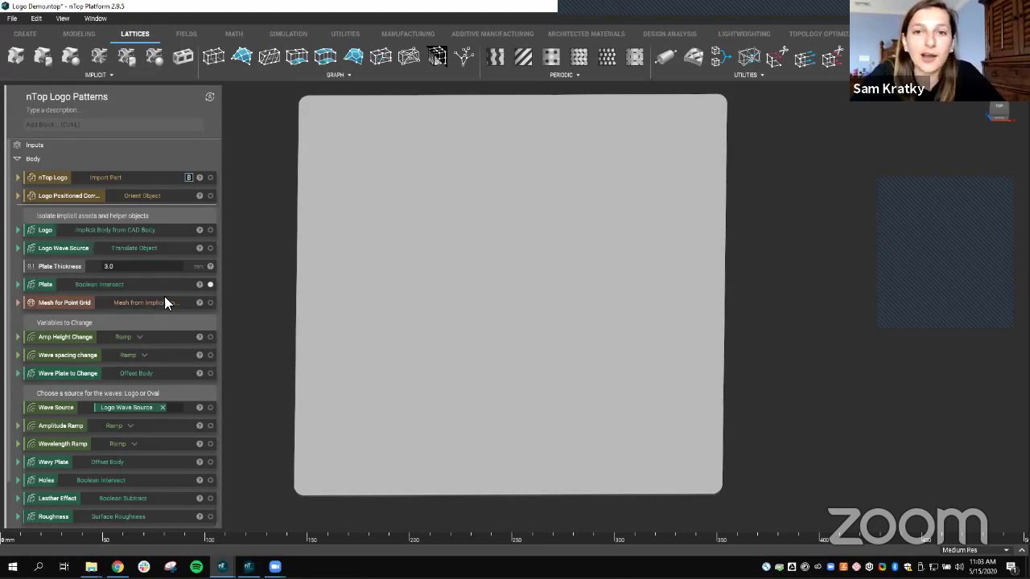
# Step: Display the Logo Positioned Corr body on the 3.0 mm plate, orbit around it, and review its inputs
pyautogui.moveTo(273, 402)
pyautogui.mouseDown(button='right')
pyautogui.moveTo(260, 361)
pyautogui.moveTo(279, 299)
pyautogui.moveTo(264, 253)
pyautogui.moveTo(261, 366)
pyautogui.moveTo(279, 413)
pyautogui.moveTo(247, 403)
pyautogui.moveTo(245, 384)
pyautogui.moveTo(264, 390)
pyautogui.mouseUp(button='right')
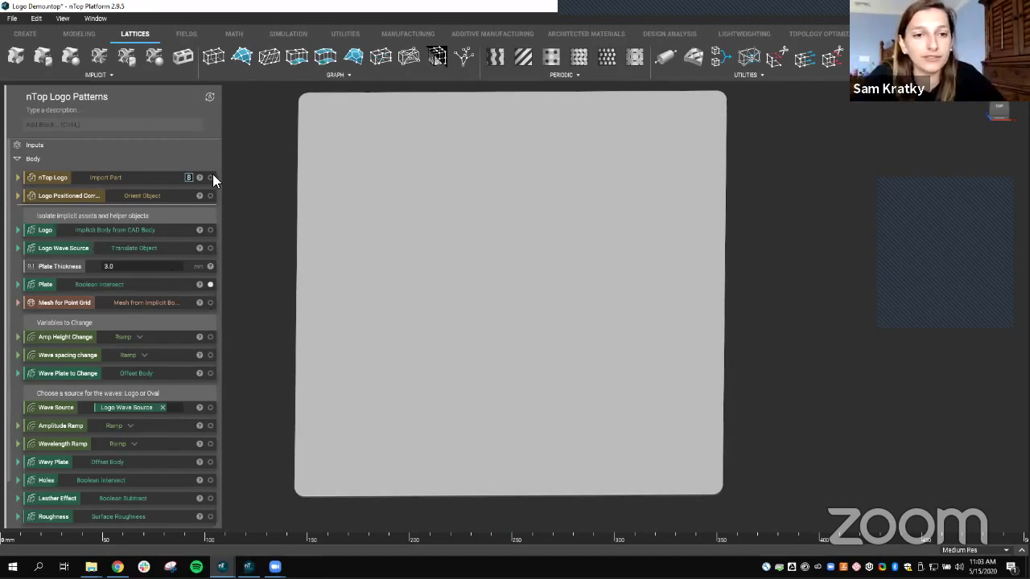
pyautogui.click(210, 196)
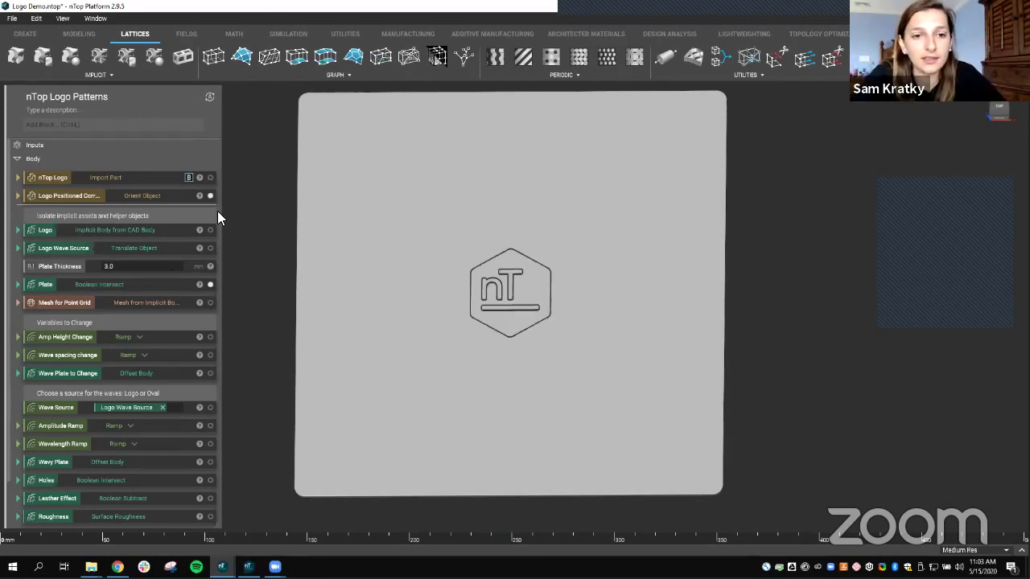
pyautogui.moveTo(478, 367)
pyautogui.mouseDown(button='right')
pyautogui.moveTo(498, 292)
pyautogui.moveTo(481, 241)
pyautogui.moveTo(485, 354)
pyautogui.moveTo(504, 372)
pyautogui.moveTo(492, 377)
pyautogui.mouseUp(button='right')
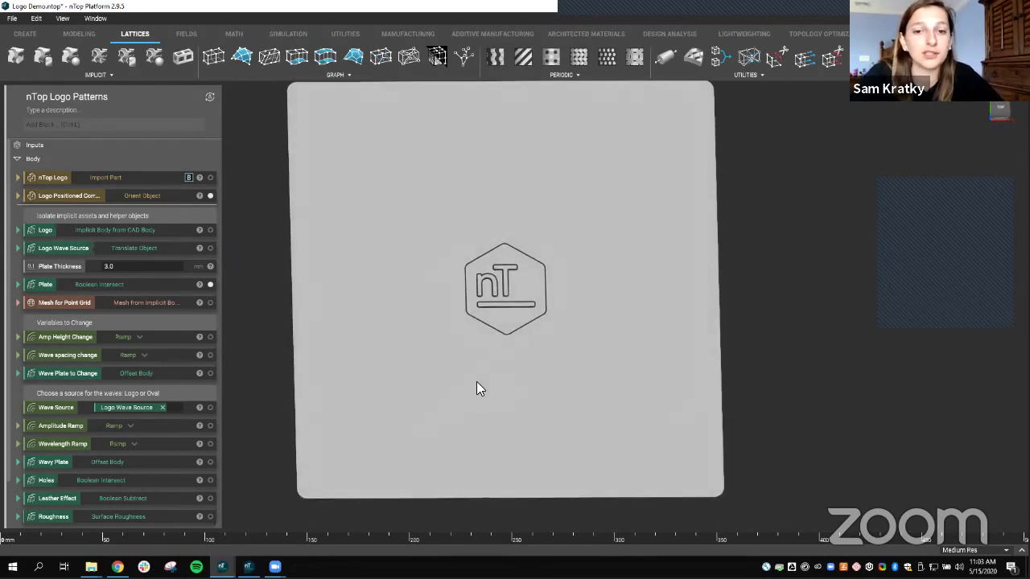
pyautogui.moveTo(537, 385); pyautogui.dragTo(529, 415, button='right')
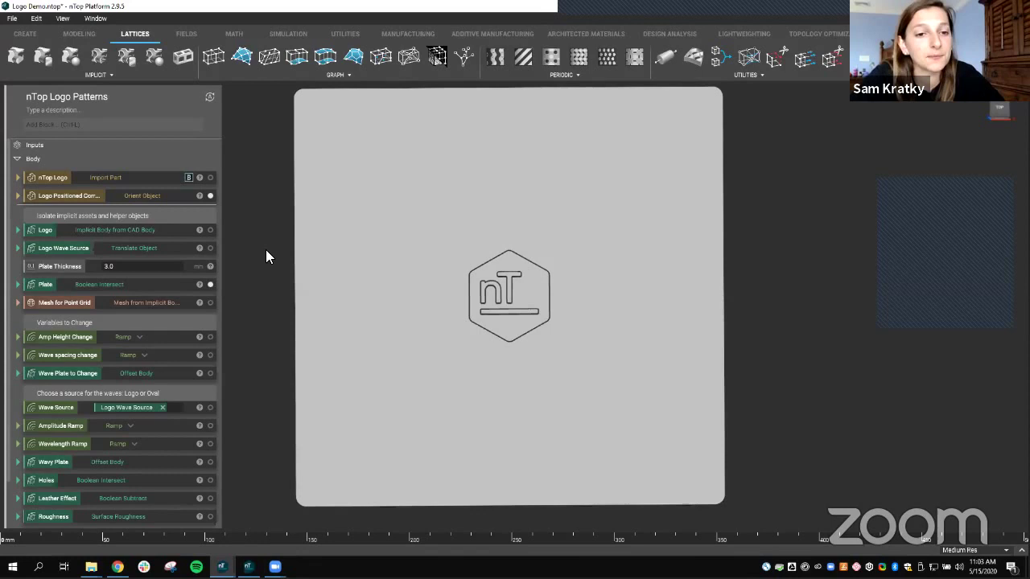
pyautogui.moveTo(446, 343)
pyautogui.mouseDown(button='right')
pyautogui.moveTo(445, 370)
pyautogui.moveTo(438, 349)
pyautogui.mouseUp(button='right')
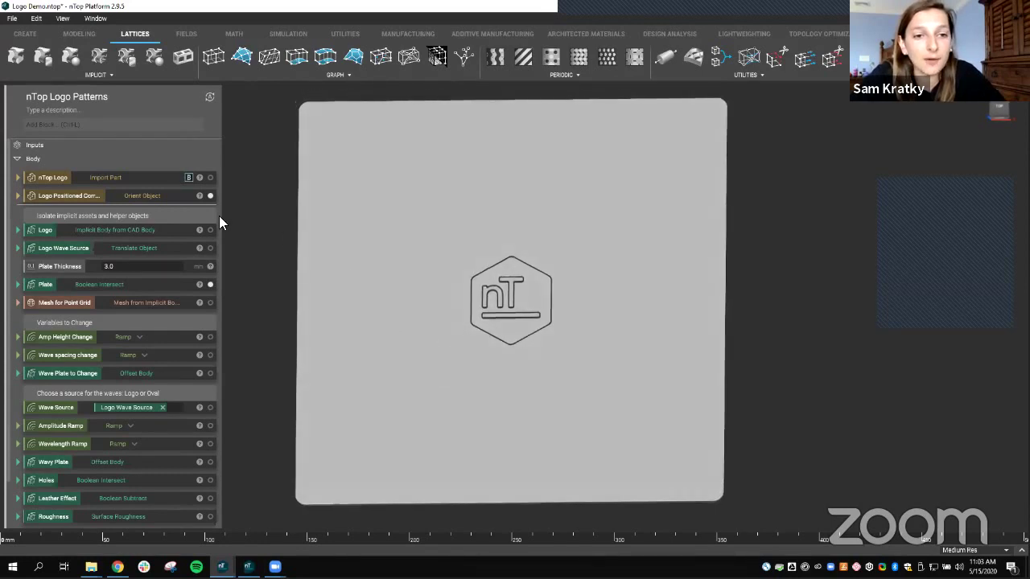
pyautogui.moveTo(342, 312); pyautogui.dragTo(395, 368, button='right')
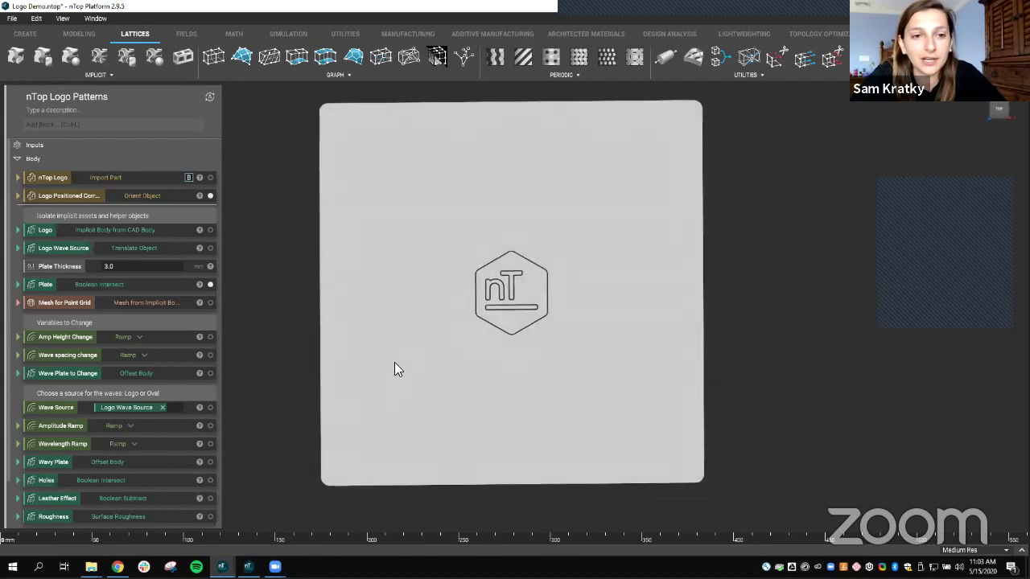
pyautogui.click(16, 196)
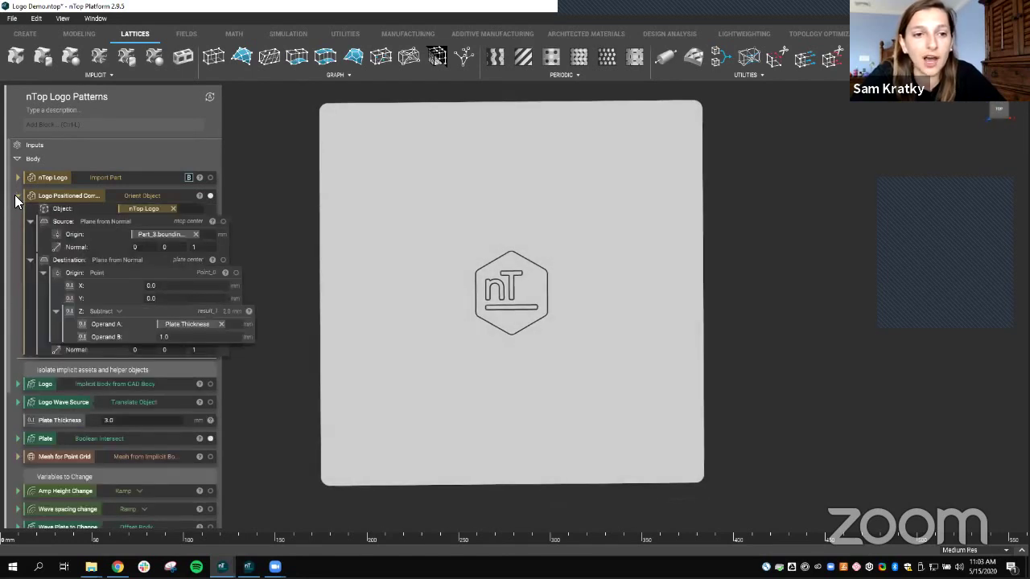
pyautogui.click(16, 196)
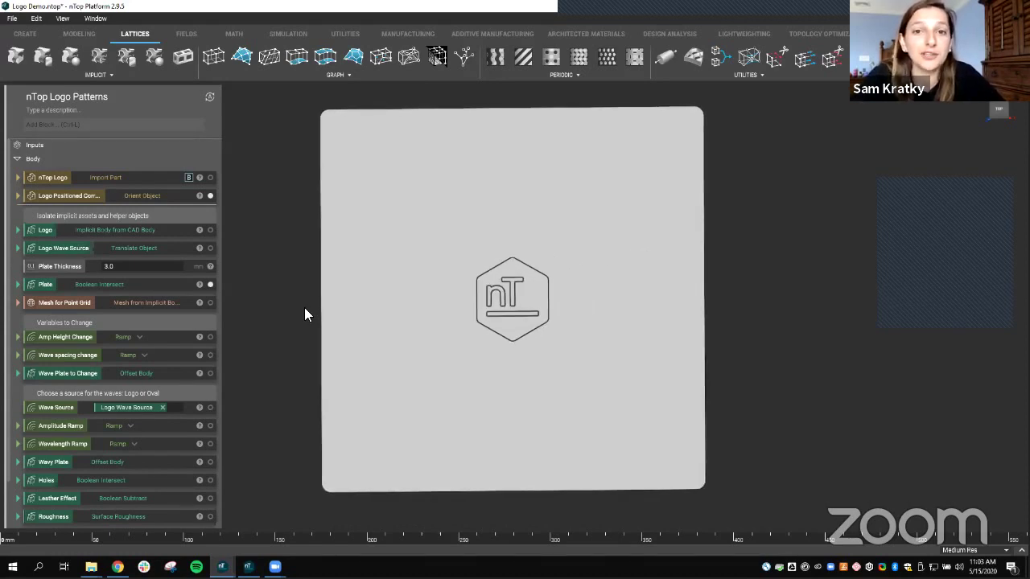
# Step: Select the Logo block and preview the Logo body on the plate
pyautogui.click(103, 229)
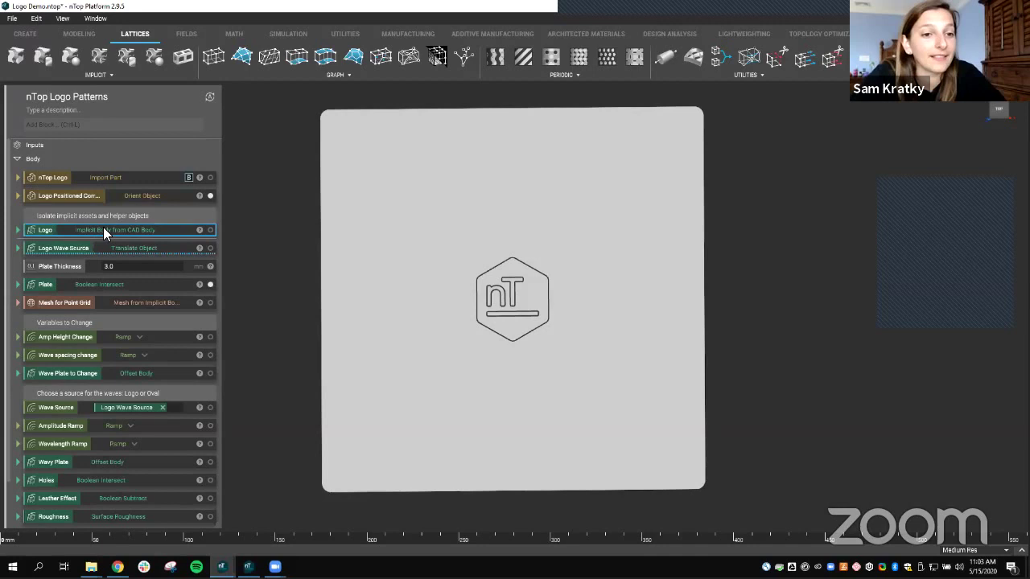
pyautogui.click(210, 230)
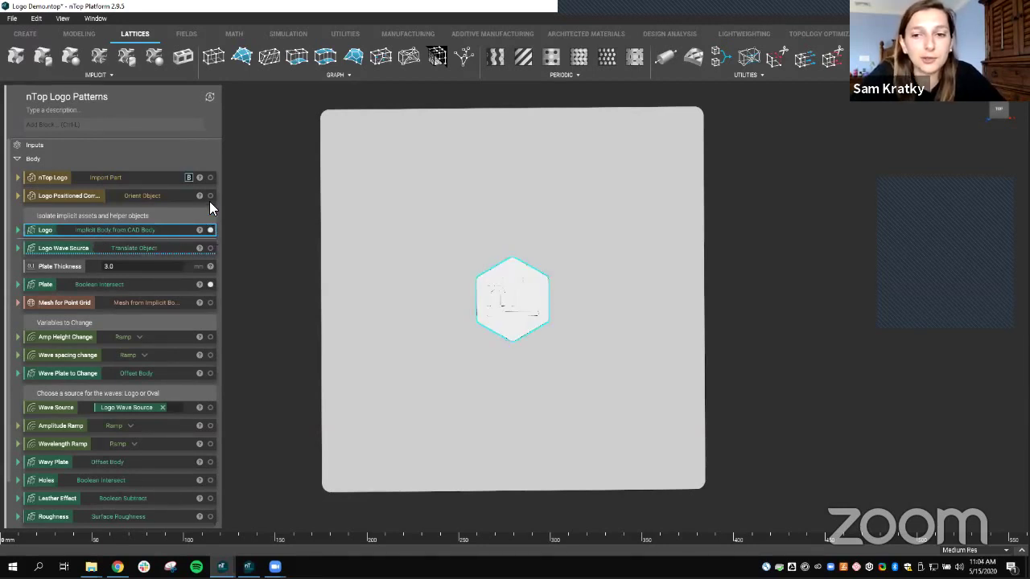
pyautogui.click(314, 329)
pyautogui.moveTo(314, 330); pyautogui.dragTo(346, 315, button='right')
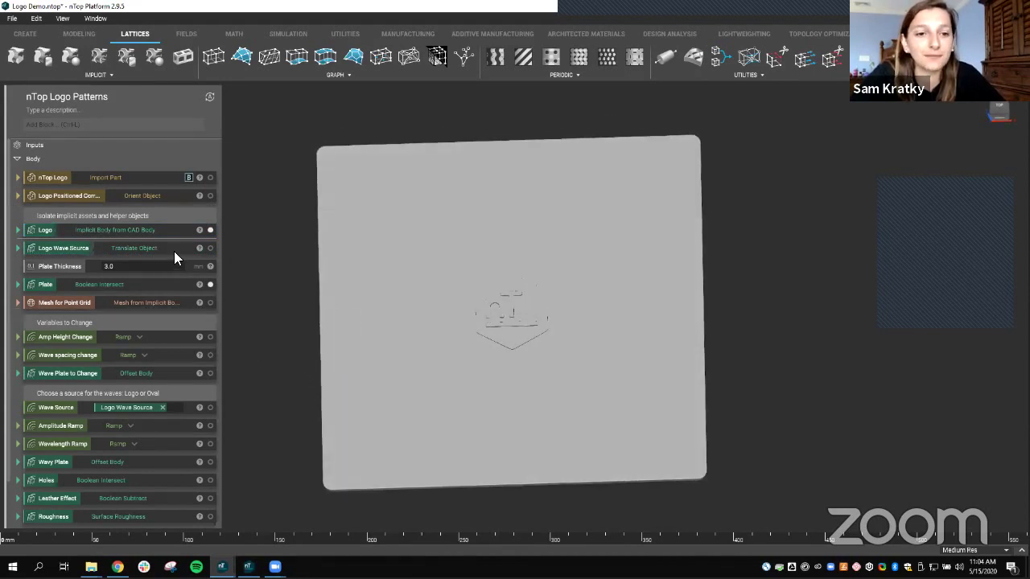
# Step: Show the Logo Wave Source body and view it from the top and edge-on
pyautogui.click(210, 249)
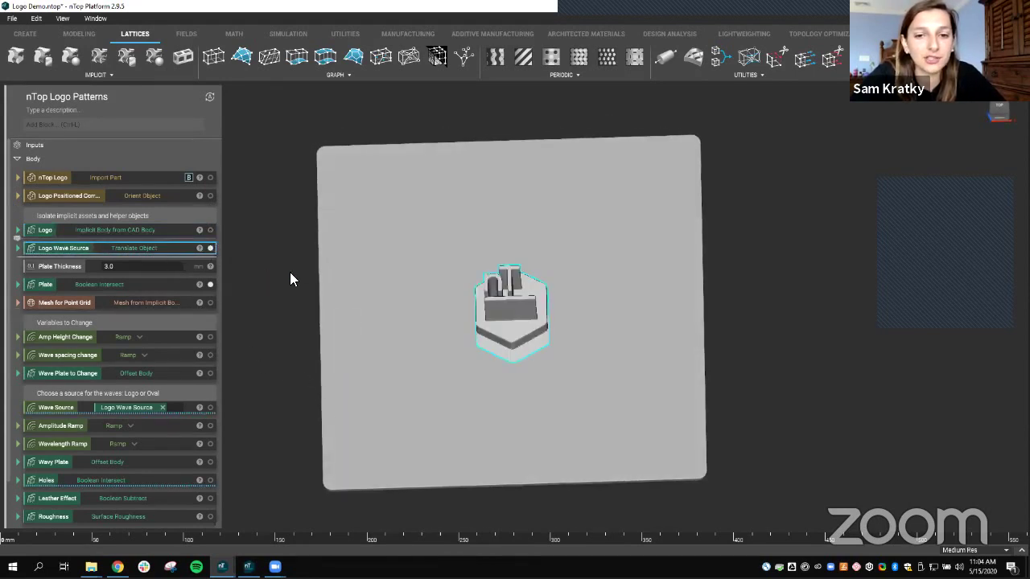
pyautogui.press('t')
pyautogui.moveTo(299, 343)
pyautogui.mouseDown(button='right')
pyautogui.moveTo(352, 325)
pyautogui.moveTo(435, 340)
pyautogui.moveTo(548, 335)
pyautogui.moveTo(462, 319)
pyautogui.moveTo(362, 343)
pyautogui.moveTo(322, 335)
pyautogui.moveTo(298, 306)
pyautogui.moveTo(295, 334)
pyautogui.mouseUp(button='right')
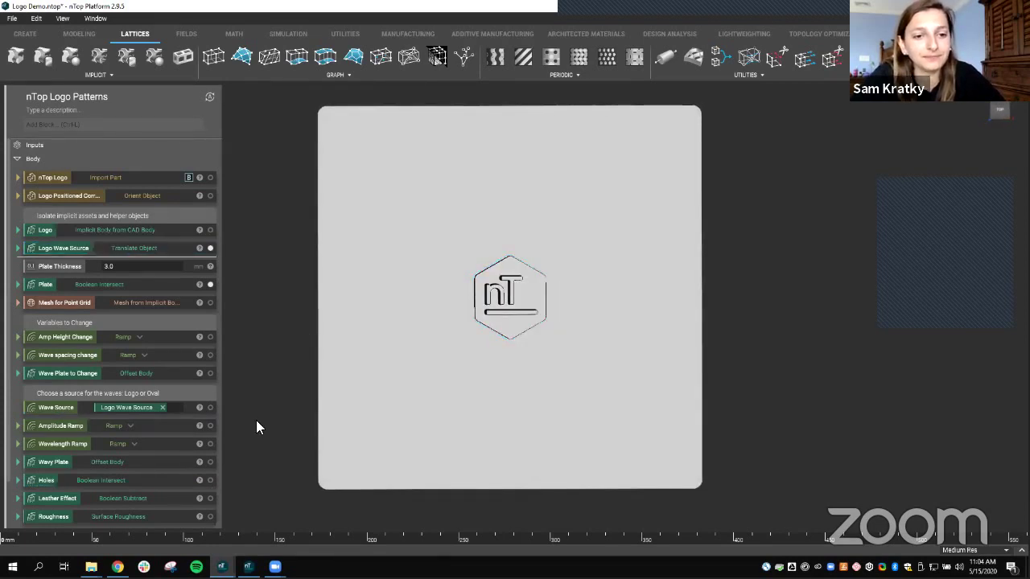
pyautogui.scroll(-1, 142, 372)
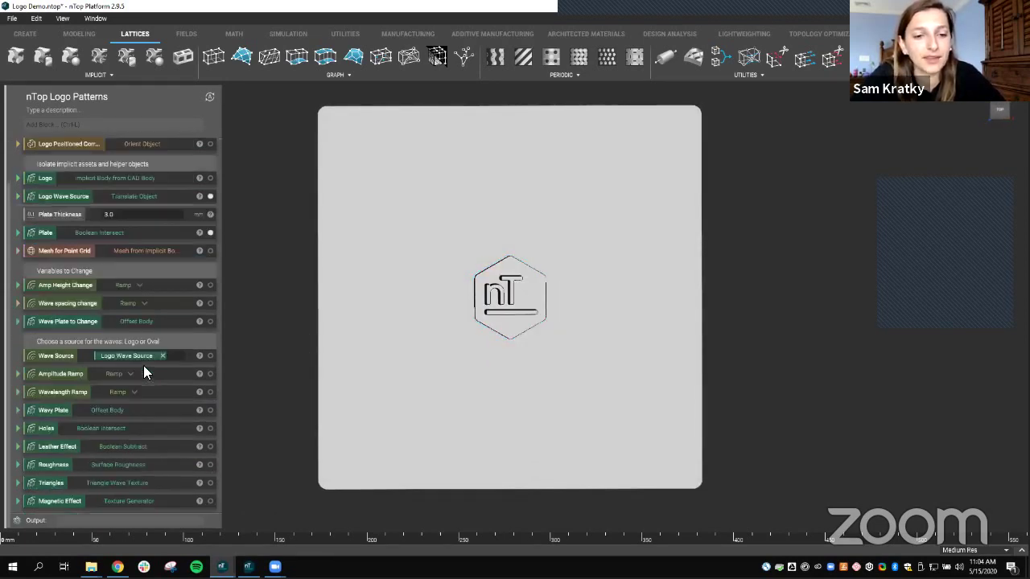
# Step: Show the Wave Plate to Change concentric wave plate and review its inputs
pyautogui.click(153, 318)
pyautogui.click(209, 321)
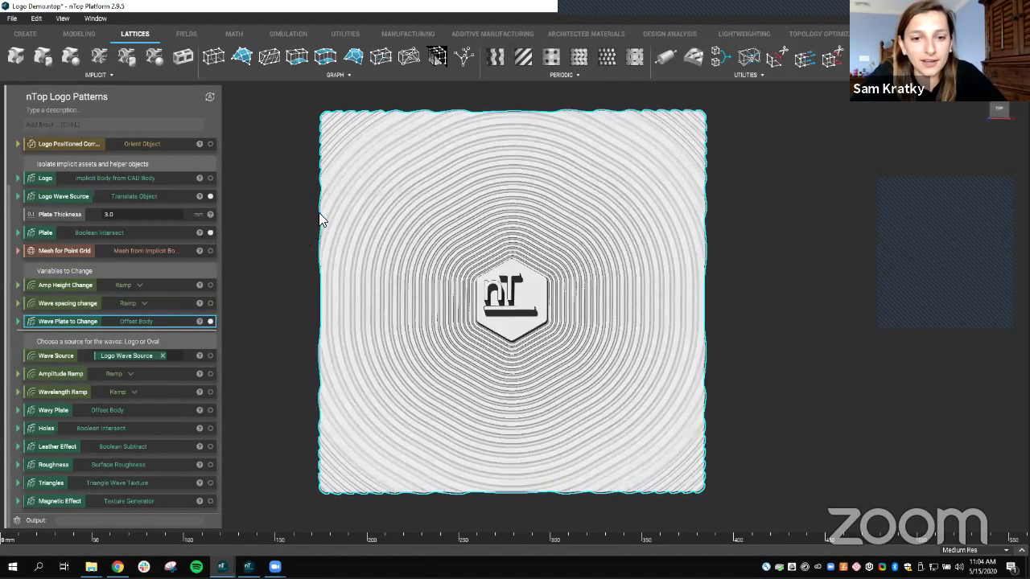
pyautogui.moveTo(290, 243)
pyautogui.mouseDown(button='right')
pyautogui.moveTo(277, 391)
pyautogui.moveTo(209, 230)
pyautogui.moveTo(312, 320)
pyautogui.moveTo(320, 415)
pyautogui.moveTo(370, 420)
pyautogui.moveTo(306, 412)
pyautogui.moveTo(334, 353)
pyautogui.moveTo(362, 385)
pyautogui.moveTo(365, 346)
pyautogui.mouseUp(button='right')
pyautogui.click(275, 348)
pyautogui.click(19, 321)
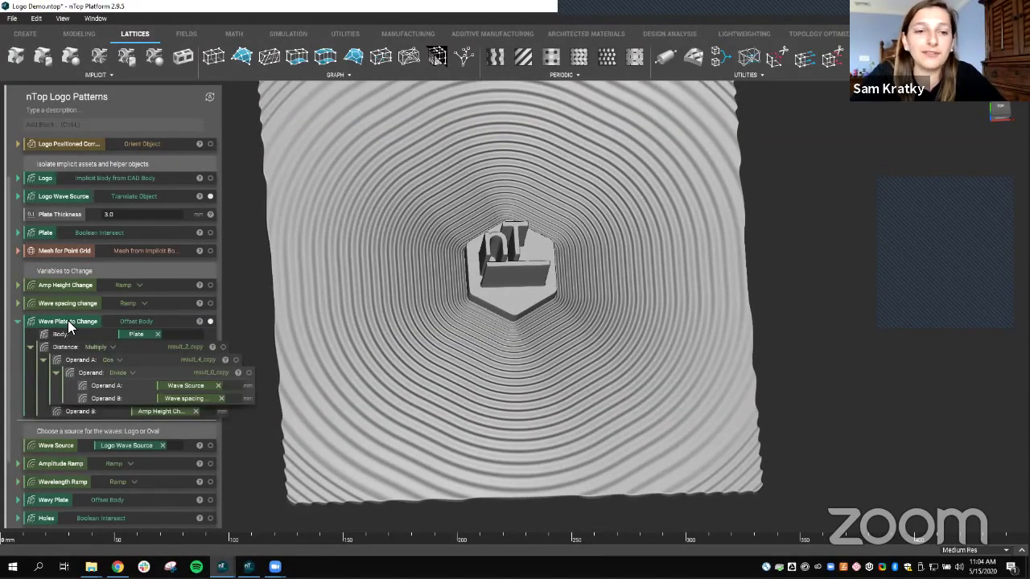
pyautogui.click(18, 322)
pyautogui.moveTo(309, 360); pyautogui.dragTo(508, 296, button='right')
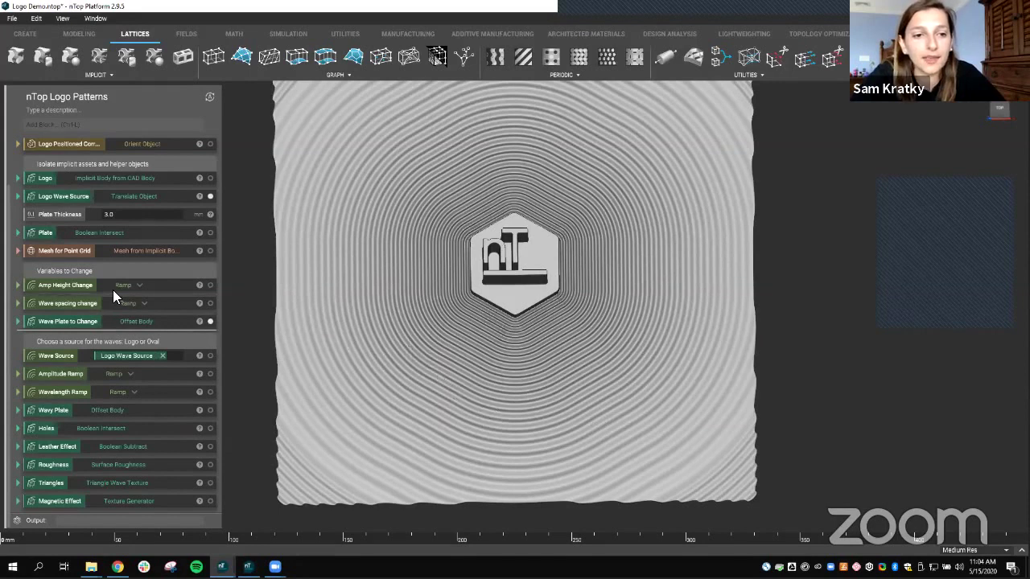
# Step: Review the Amp Height Change and Wave spacing change ramp settings
pyautogui.click(19, 285)
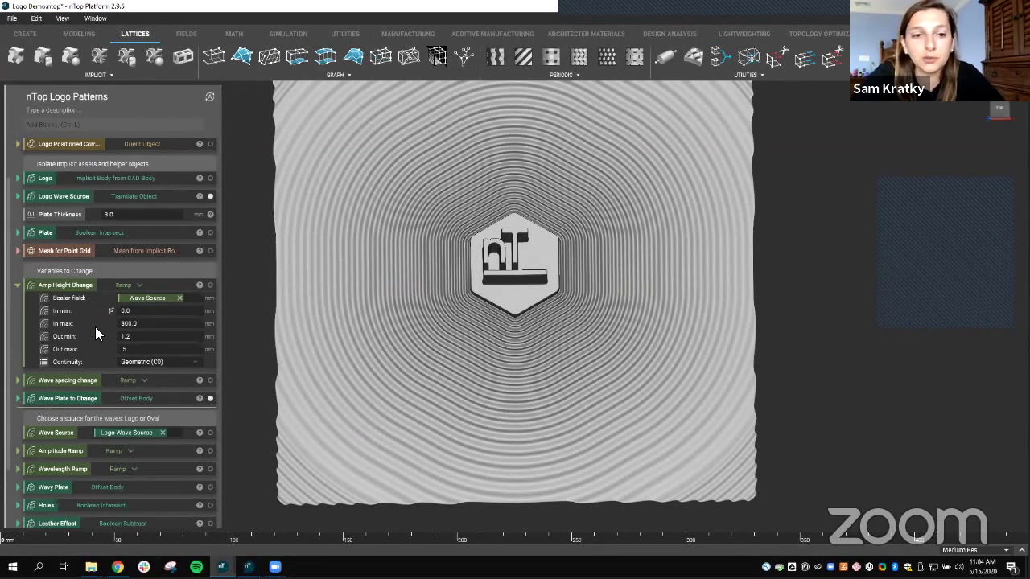
pyautogui.click(18, 285)
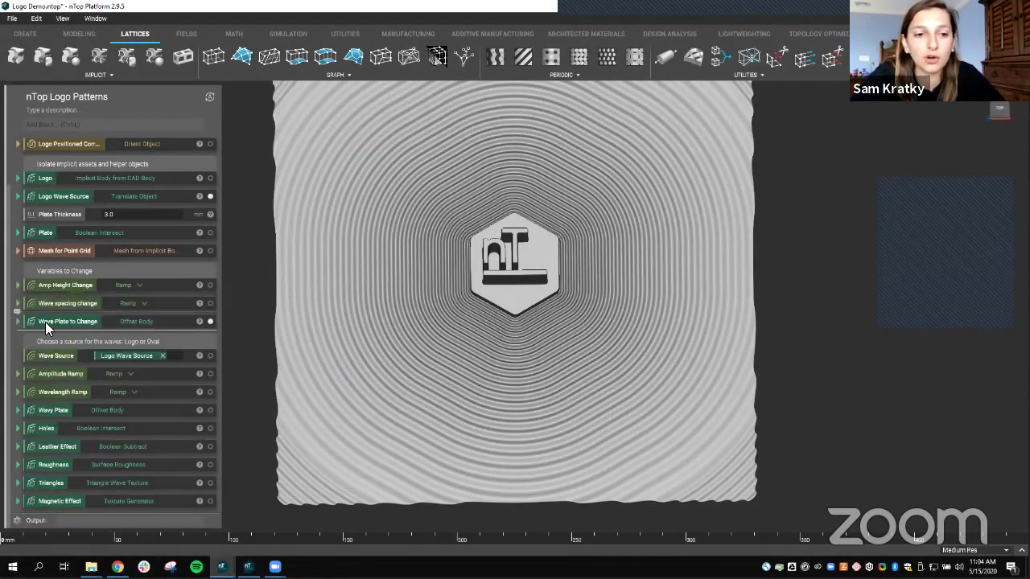
pyautogui.click(18, 304)
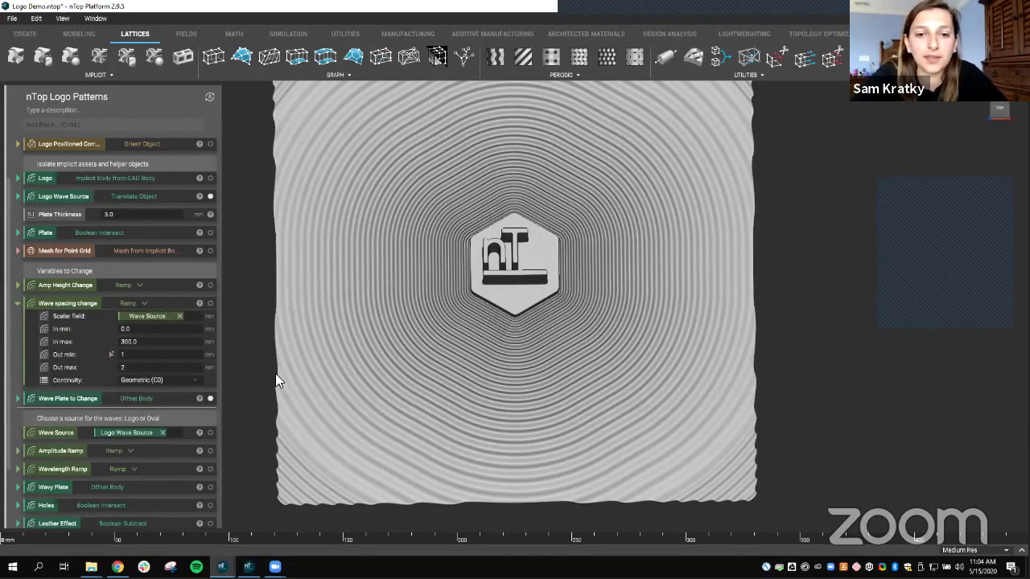
pyautogui.moveTo(275, 373)
pyautogui.mouseDown(button='right')
pyautogui.moveTo(387, 324)
pyautogui.moveTo(389, 166)
pyautogui.moveTo(393, 330)
pyautogui.mouseUp(button='right')
pyautogui.click(18, 302)
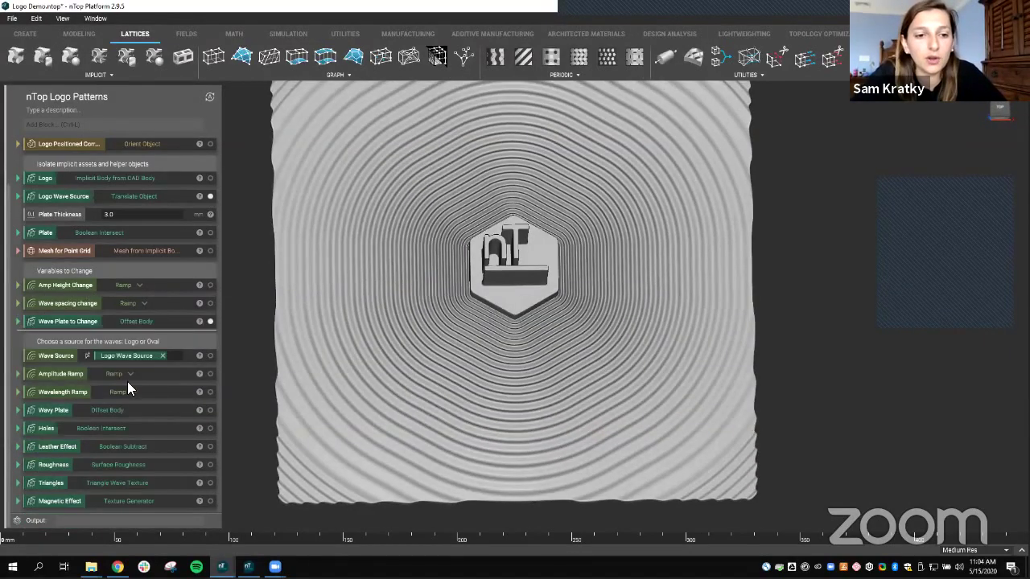
# Step: Swap Wave Plate to Change for the Wavy Plate and tilt to see its hexagonal ripples
pyautogui.click(210, 321)
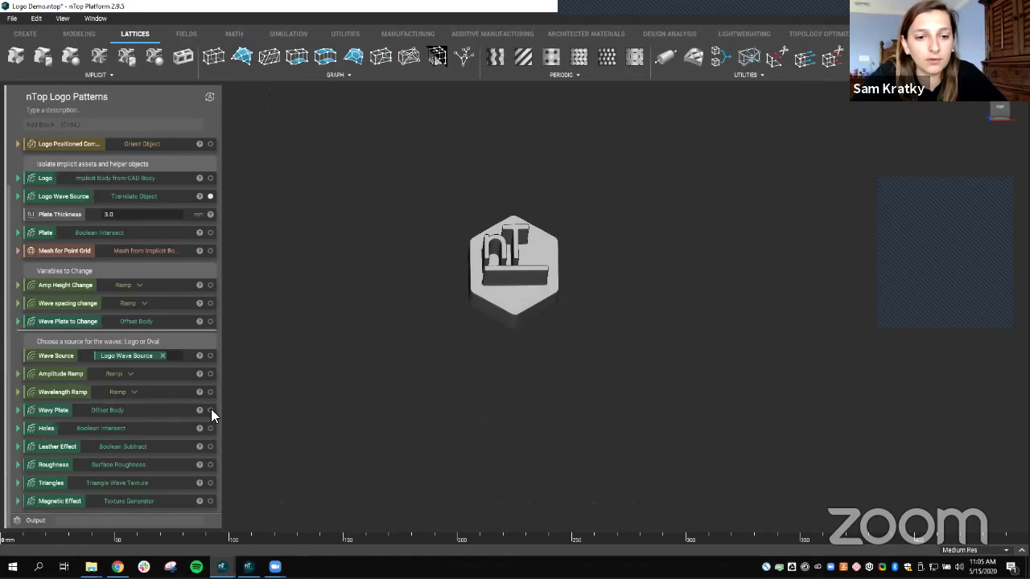
pyautogui.click(210, 410)
pyautogui.moveTo(367, 394)
pyautogui.mouseDown(button='right')
pyautogui.moveTo(355, 329)
pyautogui.moveTo(349, 349)
pyautogui.moveTo(362, 388)
pyautogui.moveTo(391, 359)
pyautogui.moveTo(401, 375)
pyautogui.mouseUp(button='right')
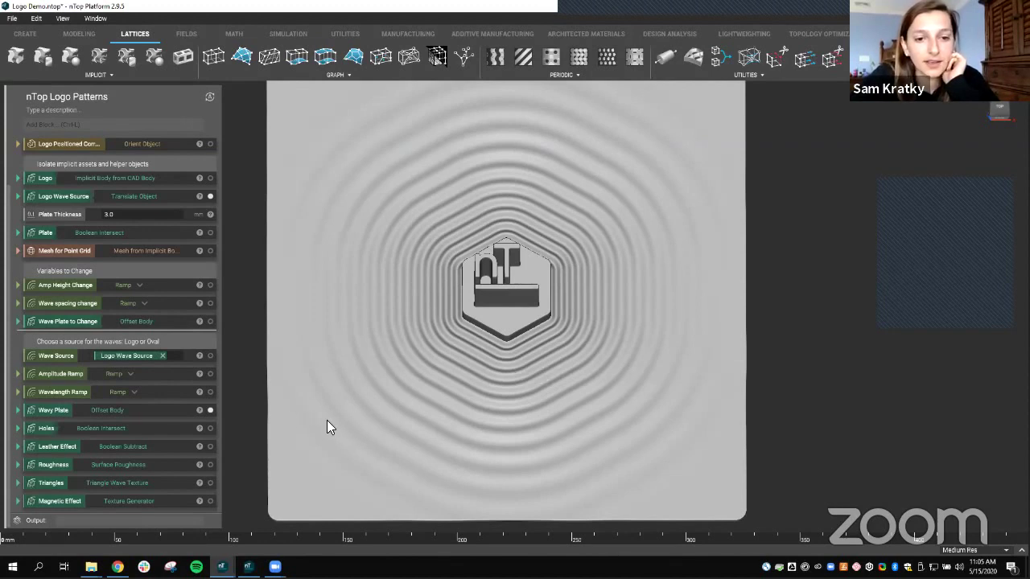
pyautogui.click(210, 410)
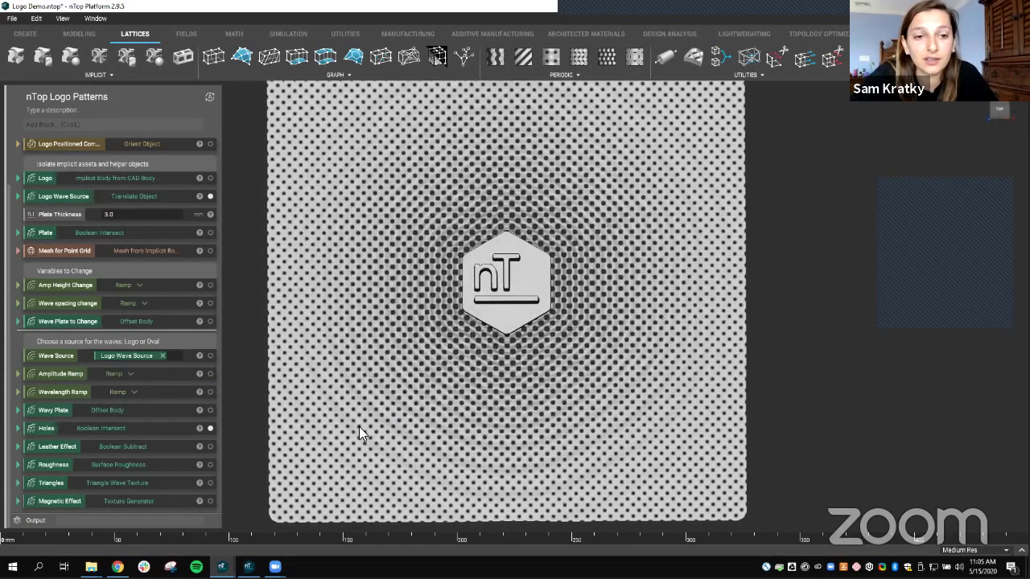
pyautogui.scroll(-2, 393, 410)
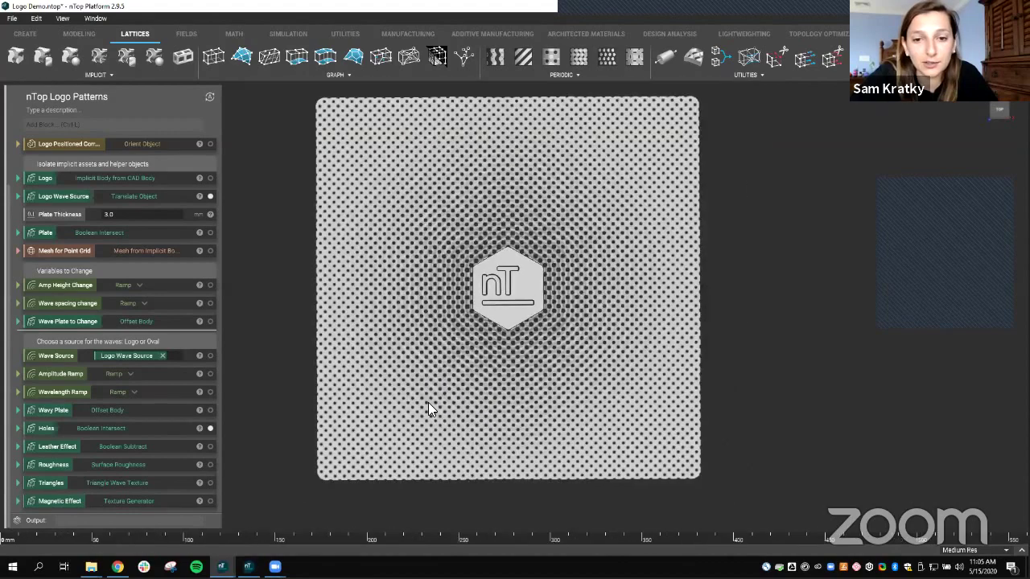
pyautogui.moveTo(428, 402); pyautogui.dragTo(446, 380, button='right')
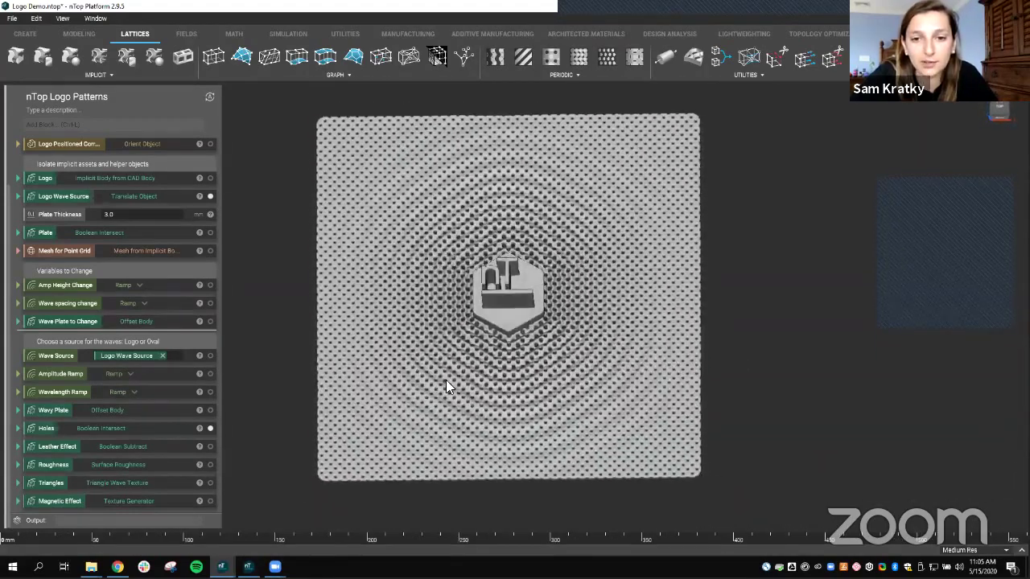
pyautogui.scroll(2, 452, 359)
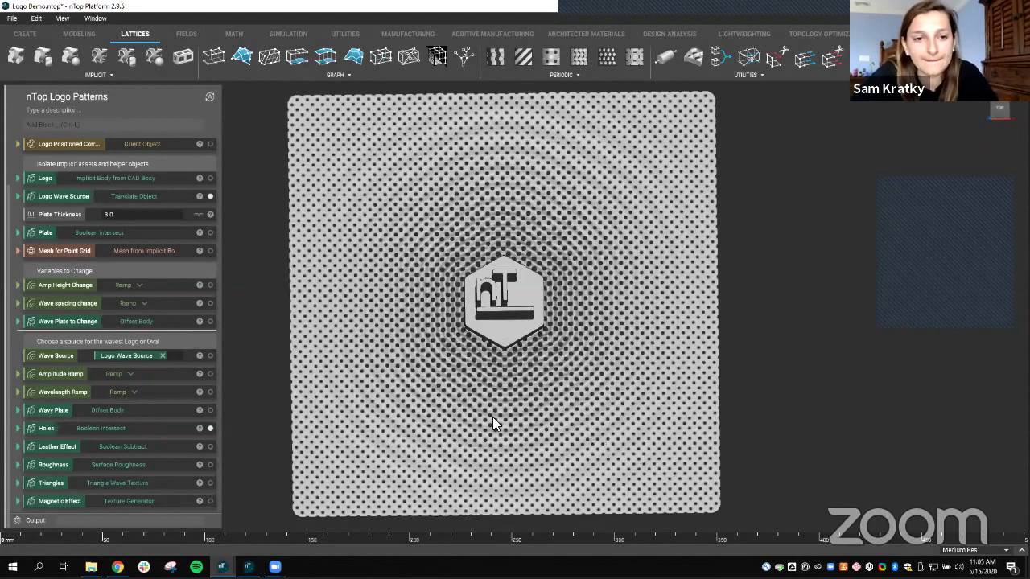
# Step: Display the Leather Effect Voronoi texture, browse the Architected Materials Texturing list, and inspect the relief
pyautogui.click(211, 447)
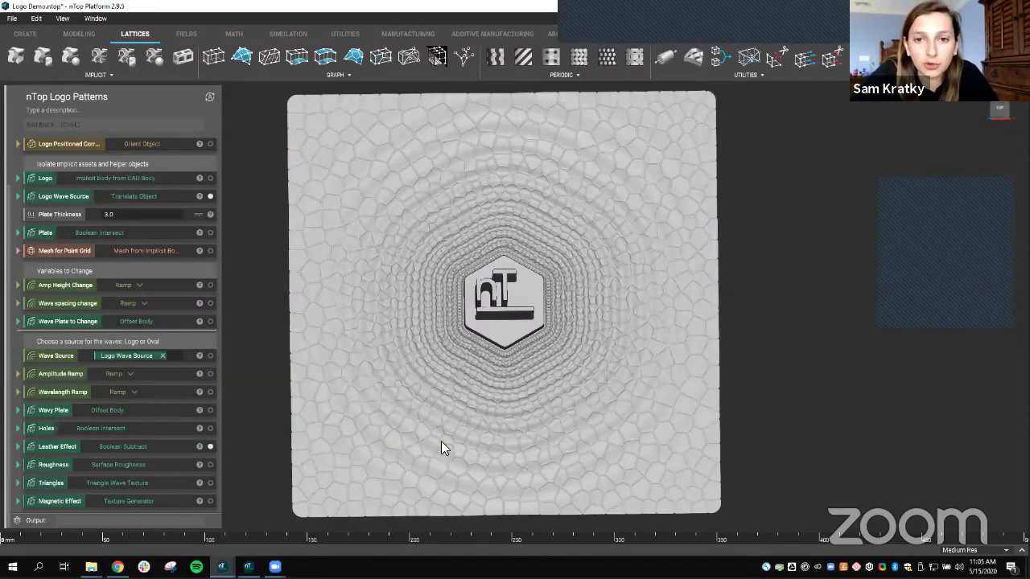
pyautogui.moveTo(441, 448); pyautogui.dragTo(467, 352, button='right')
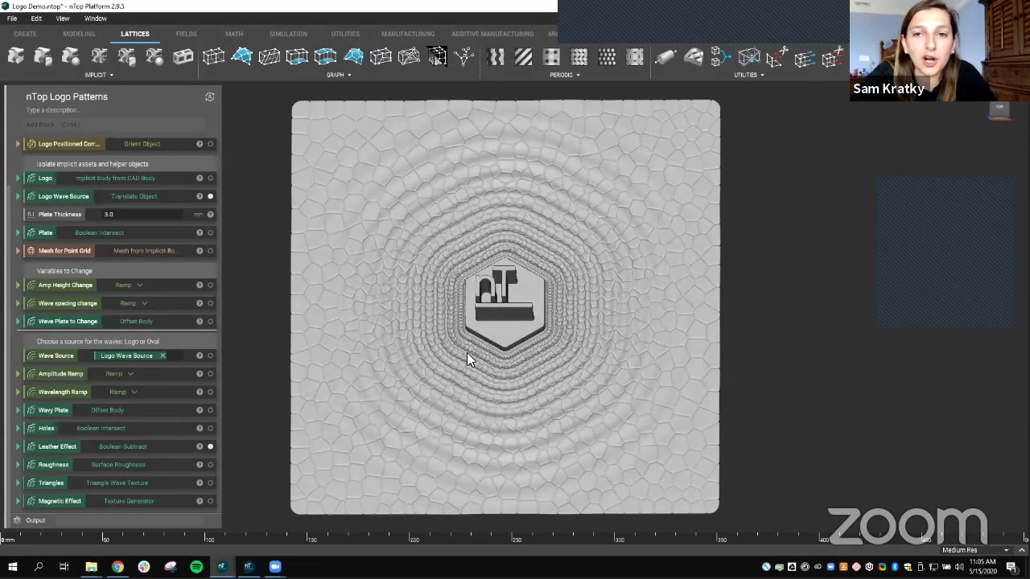
pyautogui.click(586, 34)
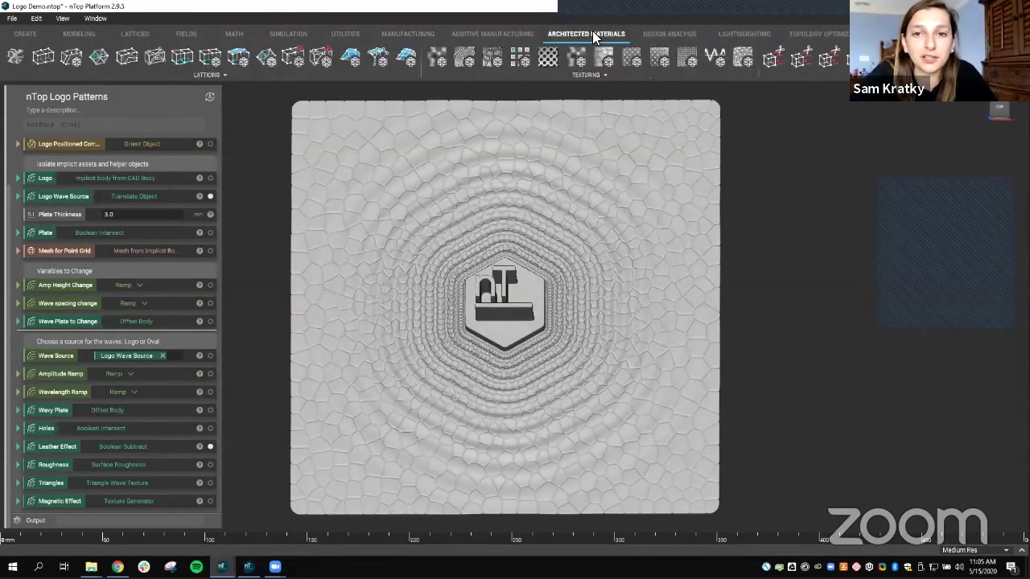
pyautogui.click(570, 72)
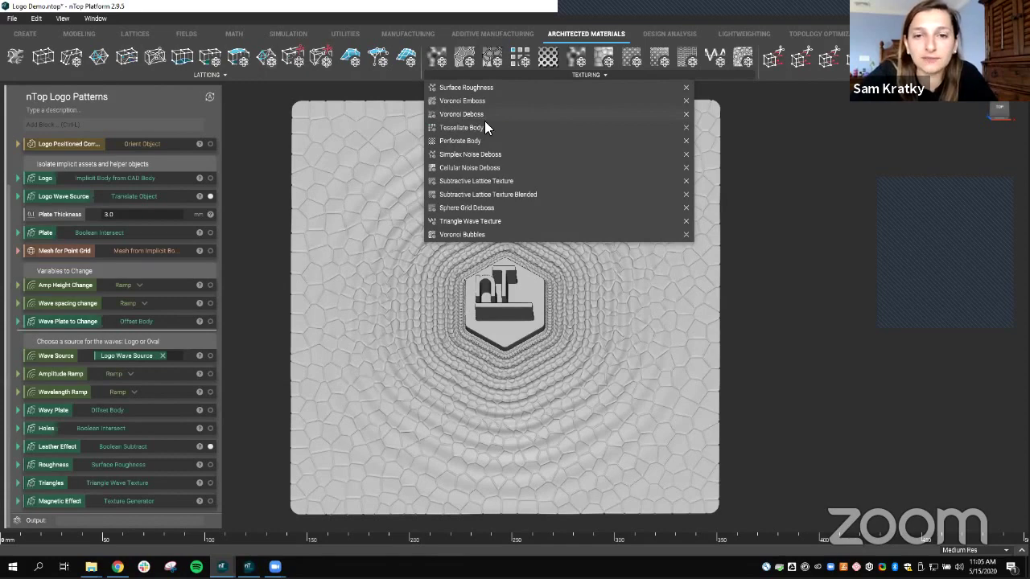
pyautogui.click(748, 243)
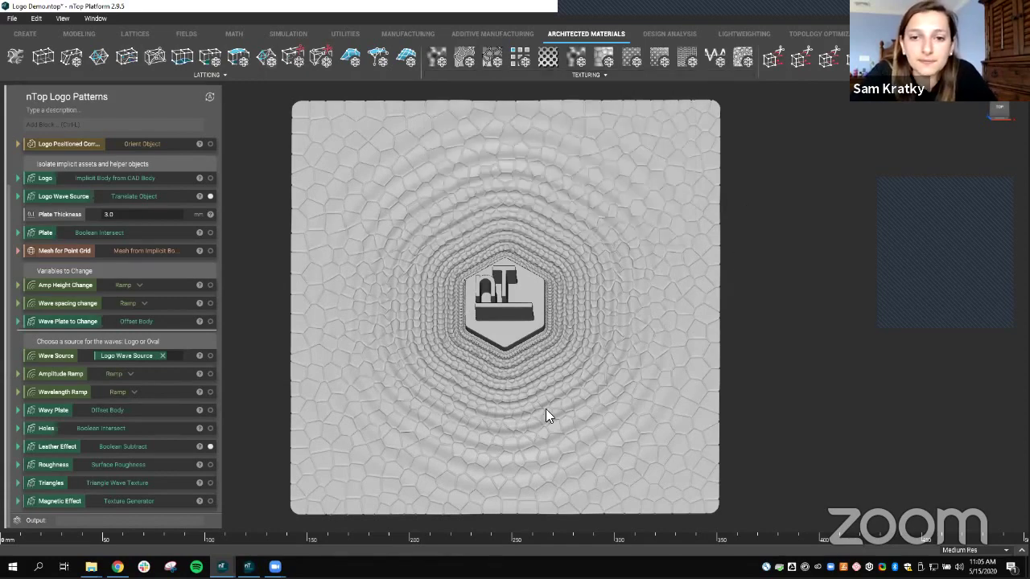
pyautogui.moveTo(574, 399); pyautogui.dragTo(580, 373, button='right')
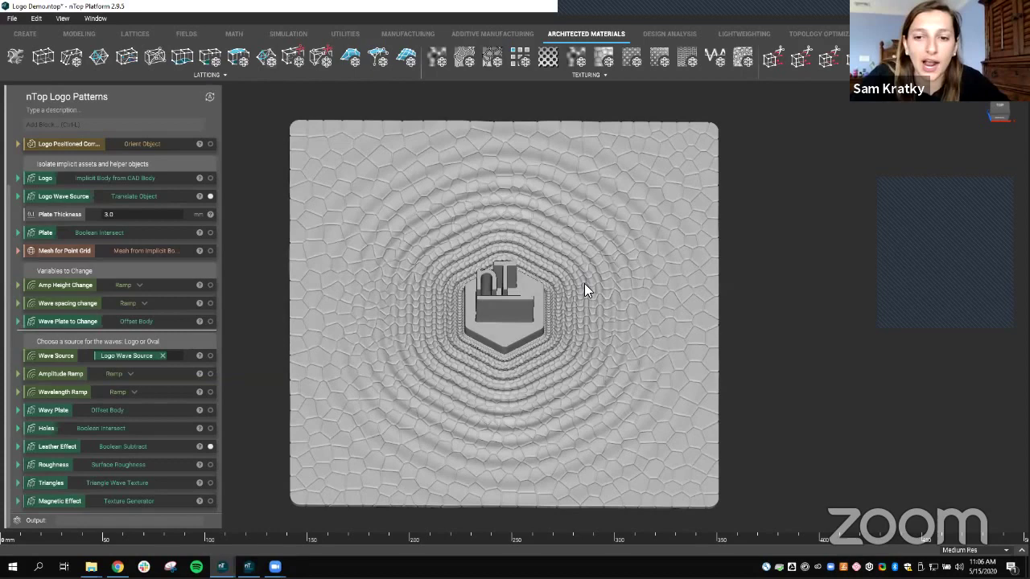
pyautogui.moveTo(584, 283); pyautogui.dragTo(569, 326, button='right')
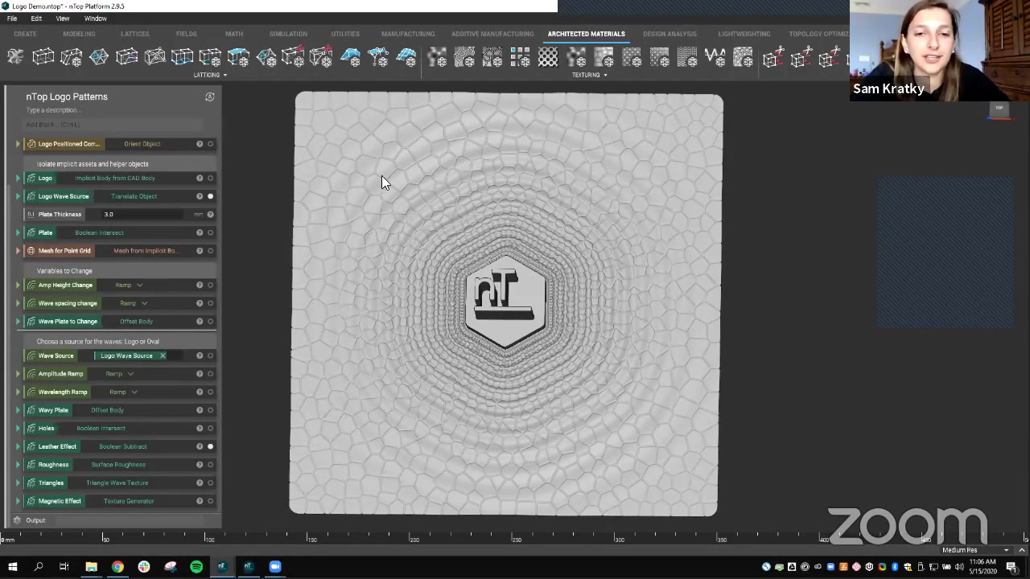
pyautogui.moveTo(378, 191); pyautogui.dragTo(316, 431, button='right')
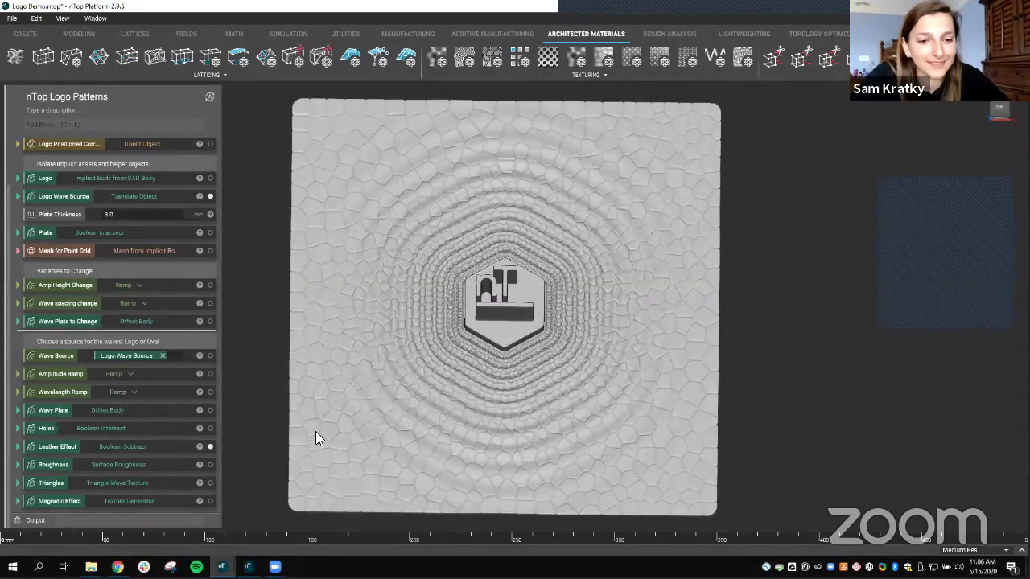
# Step: Replace the Leather Effect with the Roughness finish and orbit to see the raised logo
pyautogui.click(210, 465)
pyautogui.click(210, 447)
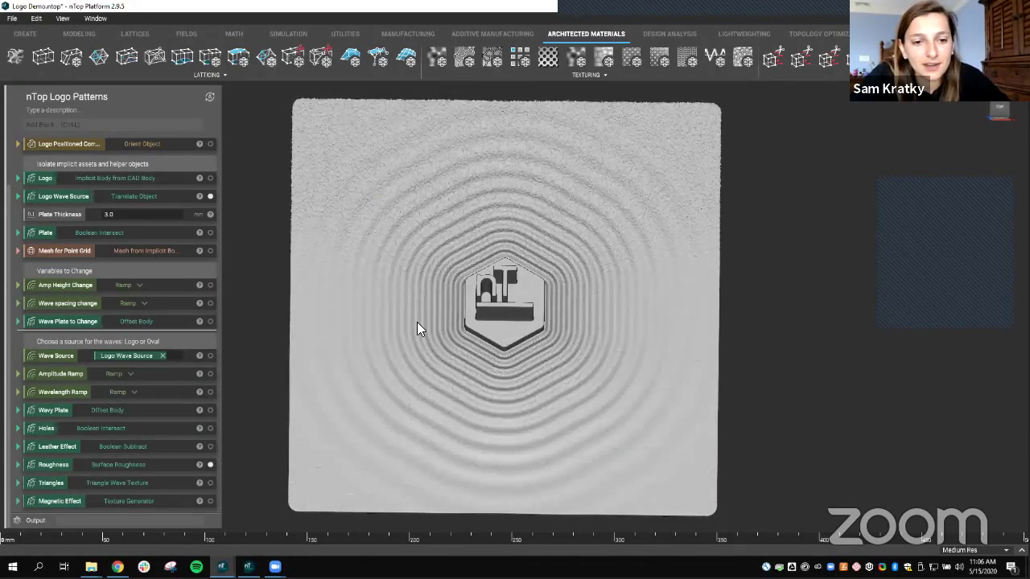
pyautogui.scroll(3, 576, 158)
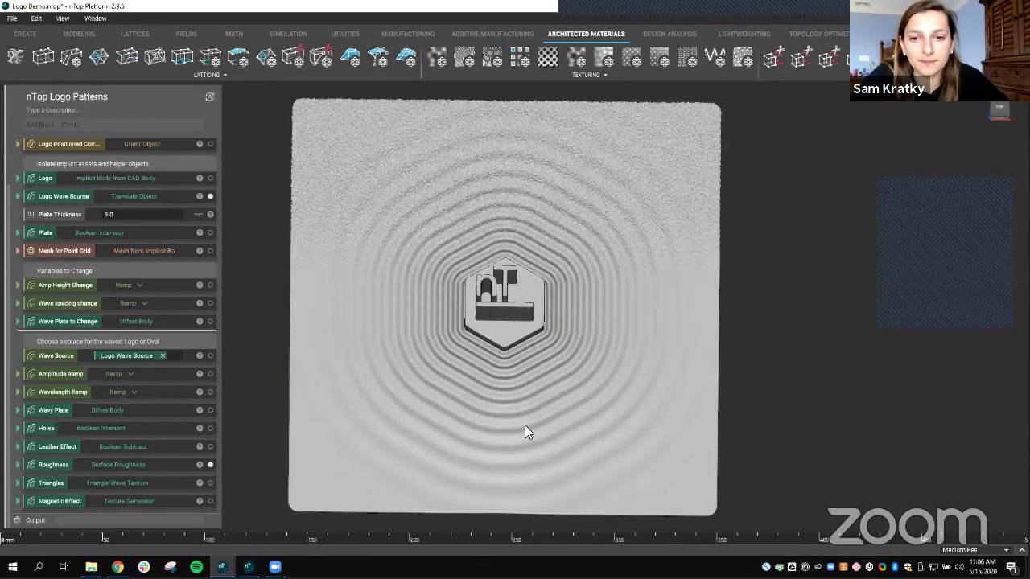
pyautogui.moveTo(524, 432)
pyautogui.mouseDown(button='right')
pyautogui.moveTo(544, 419)
pyautogui.moveTo(504, 414)
pyautogui.moveTo(527, 426)
pyautogui.moveTo(509, 497)
pyautogui.moveTo(520, 428)
pyautogui.mouseUp(button='right')
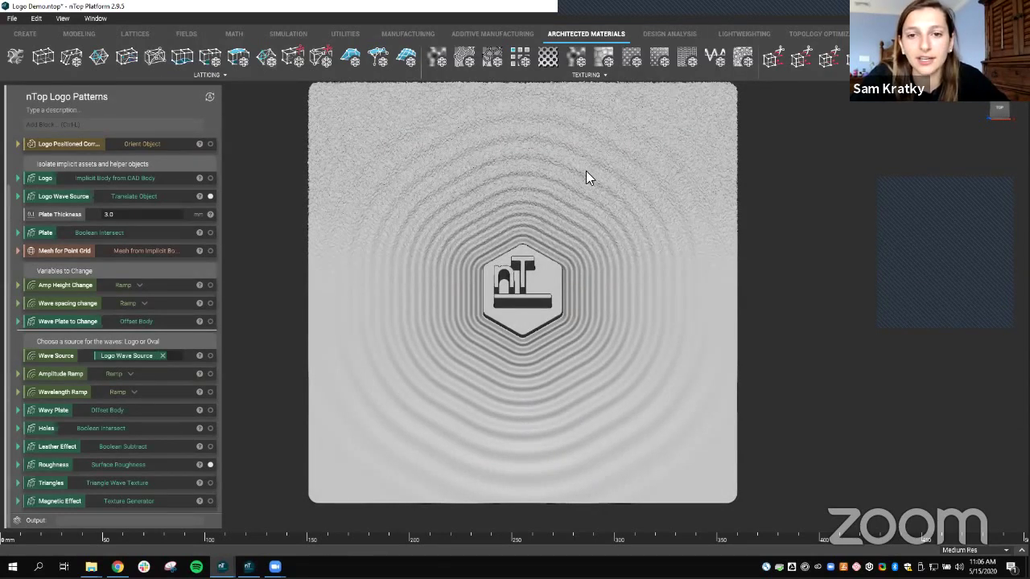
pyautogui.moveTo(586, 172)
pyautogui.mouseDown(button='right')
pyautogui.moveTo(572, 221)
pyautogui.moveTo(570, 369)
pyautogui.moveTo(604, 306)
pyautogui.moveTo(673, 116)
pyautogui.mouseUp(button='right')
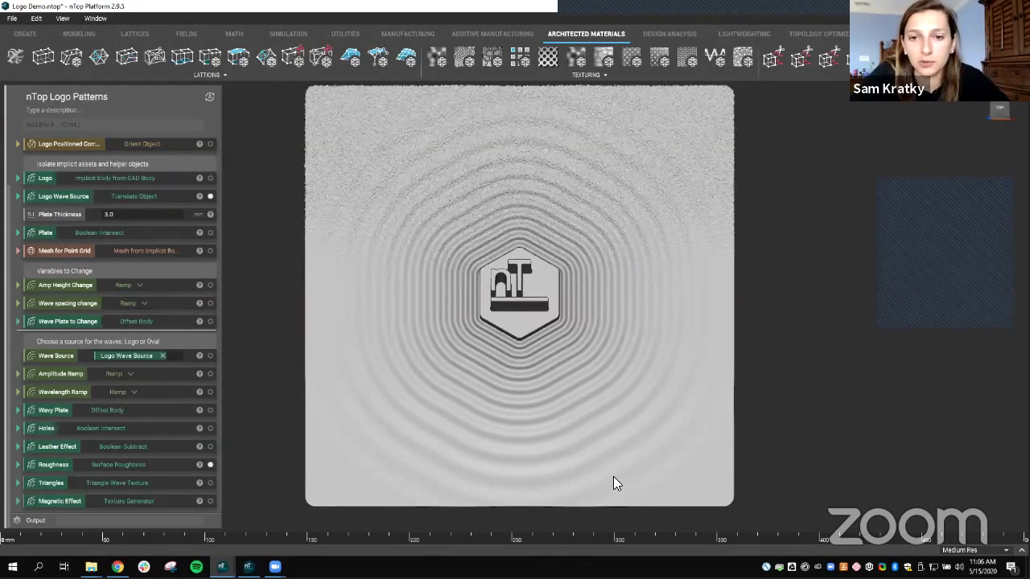
pyautogui.moveTo(688, 197); pyautogui.dragTo(652, 386, button='right')
# Step: Switch the display from Roughness to the Triangles wave texture
pyautogui.scroll(3, 648, 378)
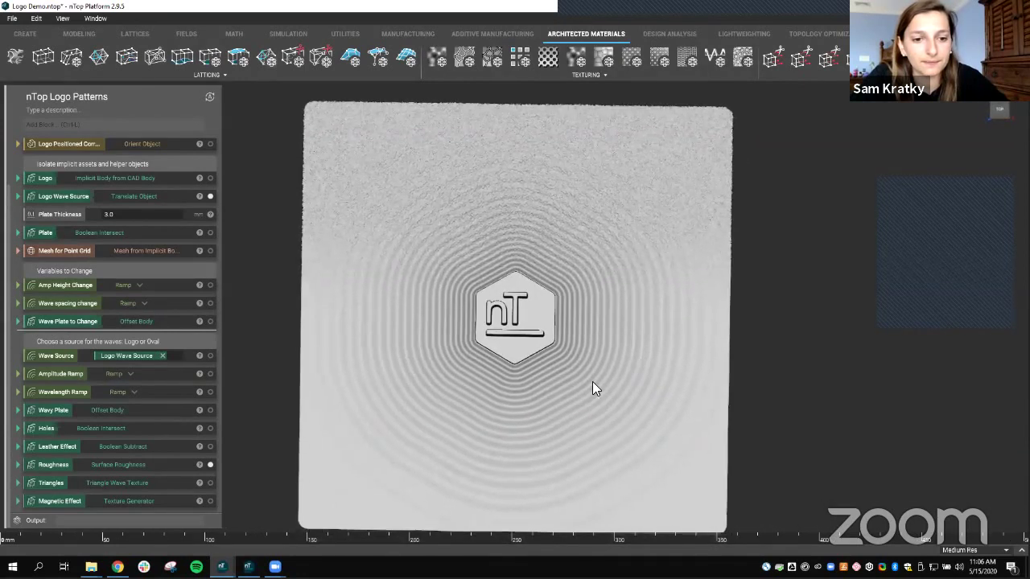
pyautogui.click(210, 483)
pyautogui.click(210, 465)
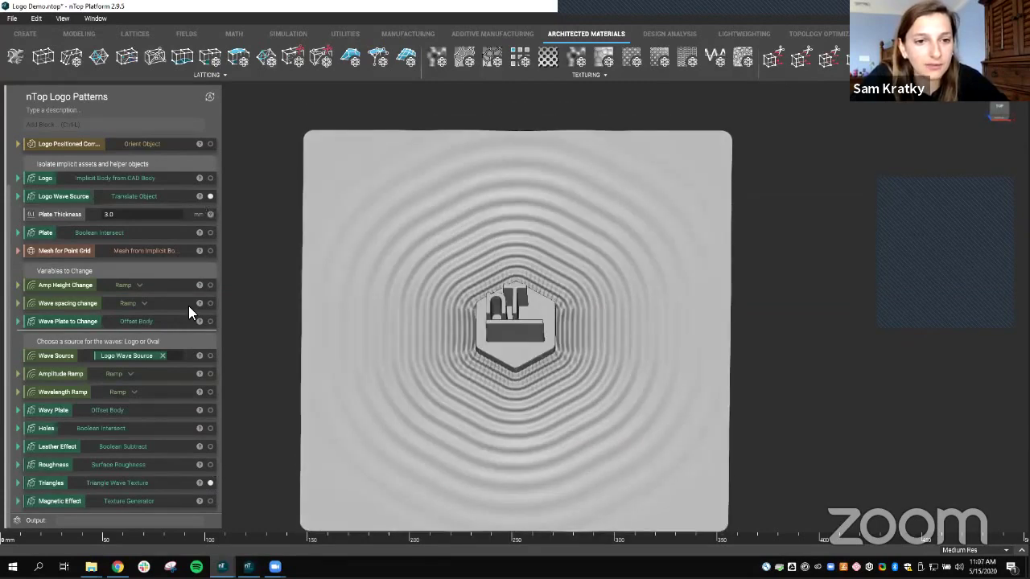
# Step: Select Triangles, zoom in, browse the Texturing list, and review the Triangles block inputs
pyautogui.click(173, 489)
pyautogui.click(245, 439)
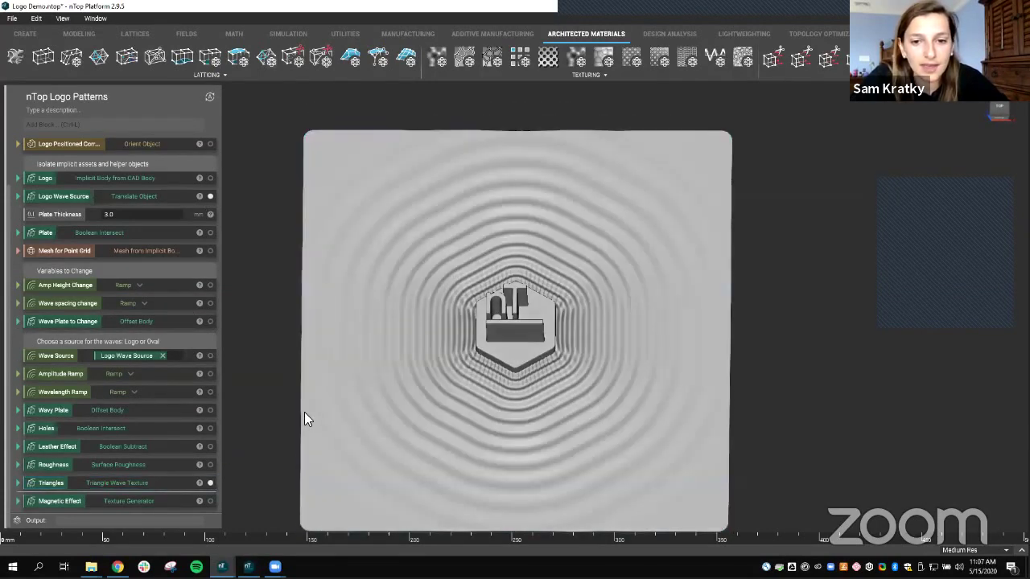
pyautogui.scroll(2, 354, 454)
pyautogui.scroll(2, 415, 461)
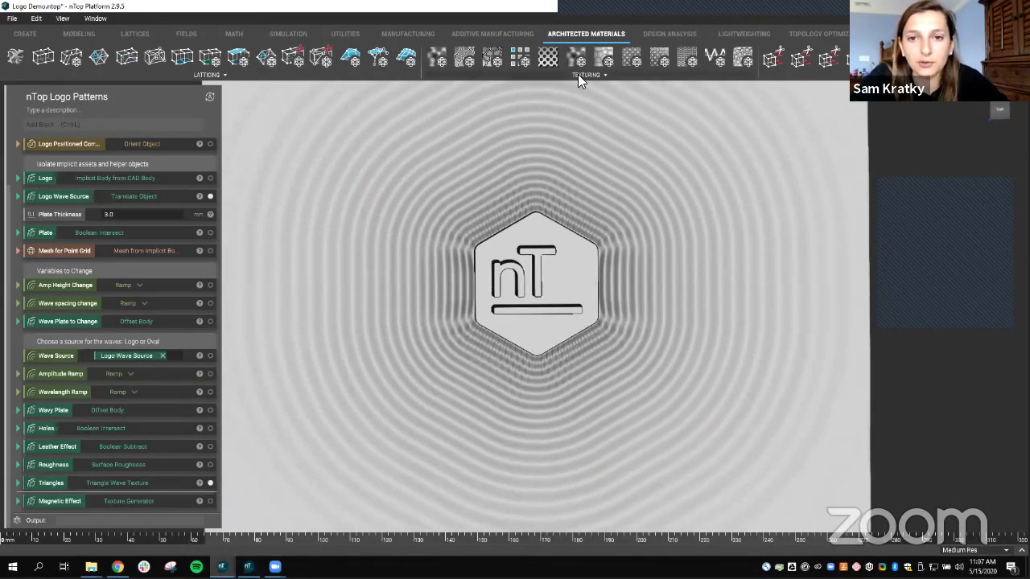
pyautogui.click(582, 72)
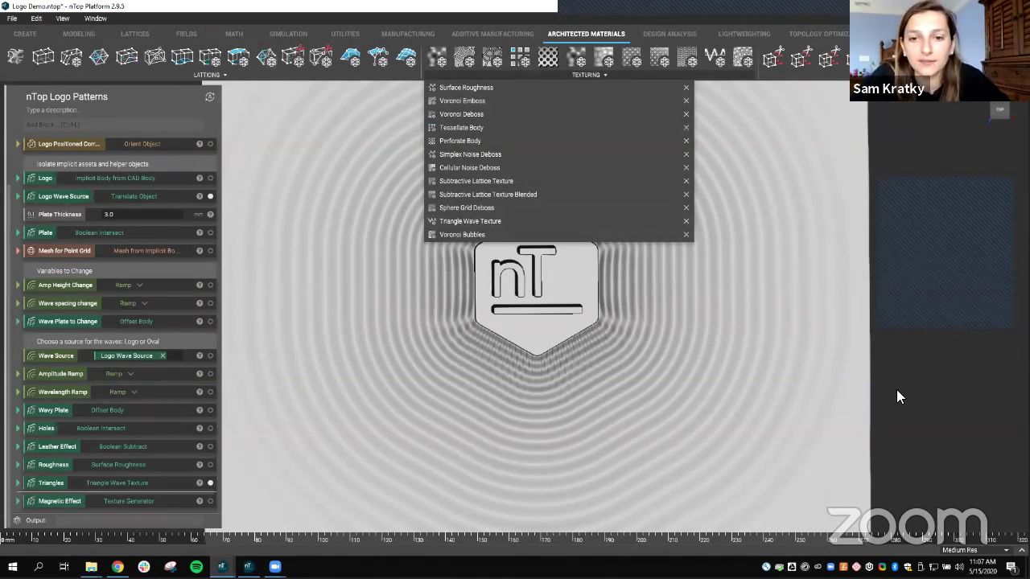
pyautogui.click(771, 400)
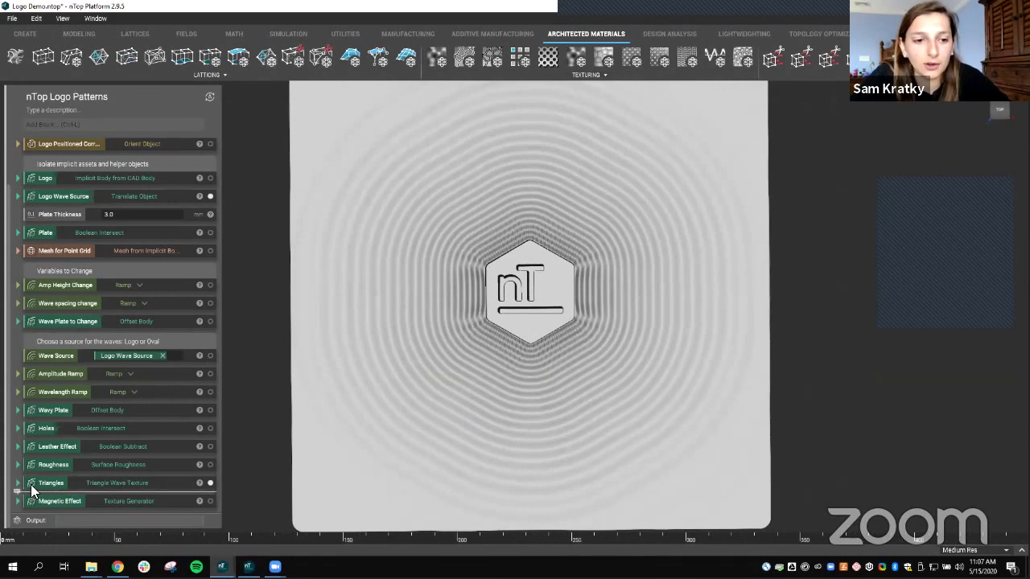
pyautogui.click(18, 482)
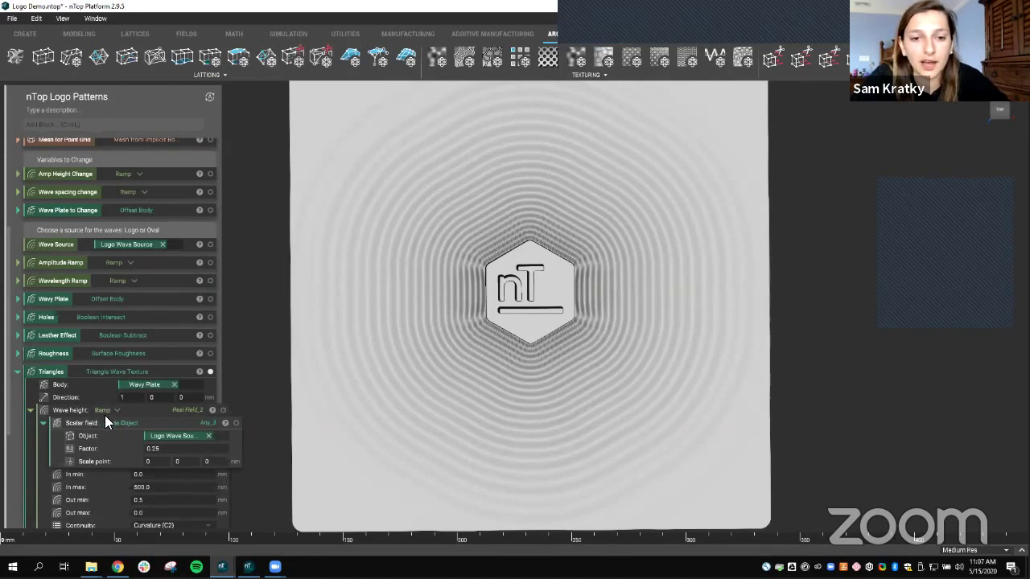
pyautogui.click(18, 372)
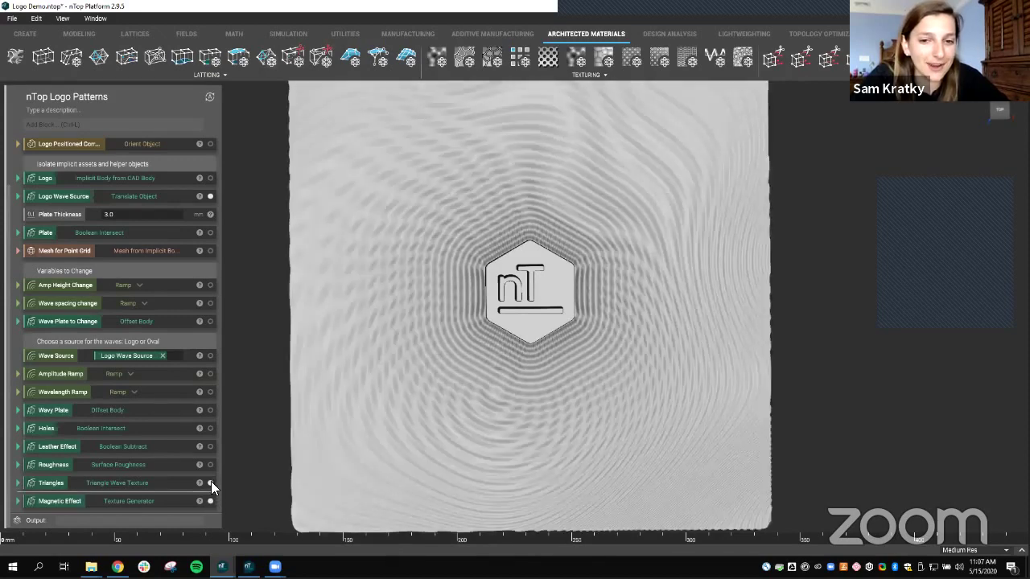
# Step: Display the Magnetic Effect texture on the plate
pyautogui.click(210, 482)
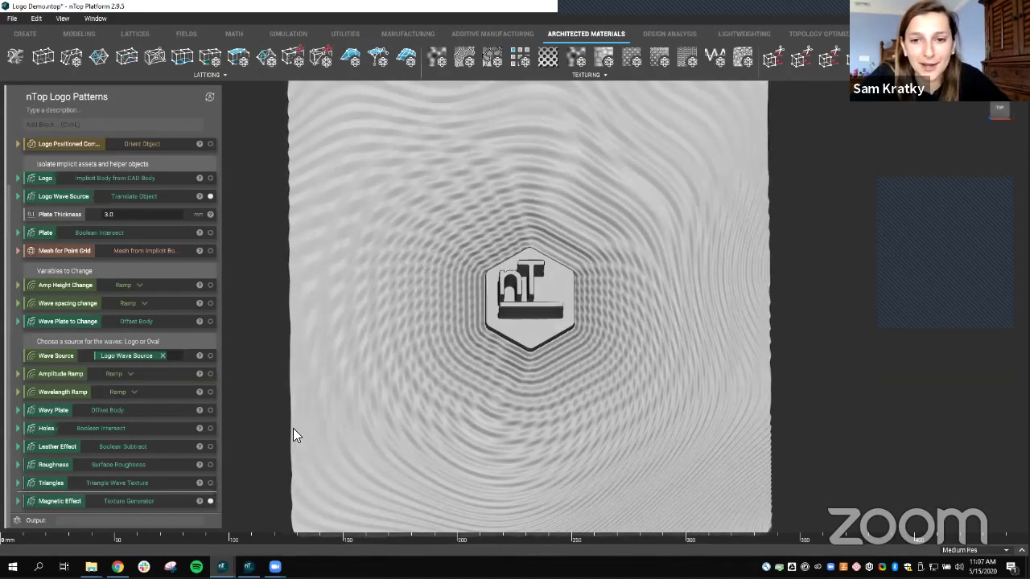
pyautogui.scroll(-3, 304, 435)
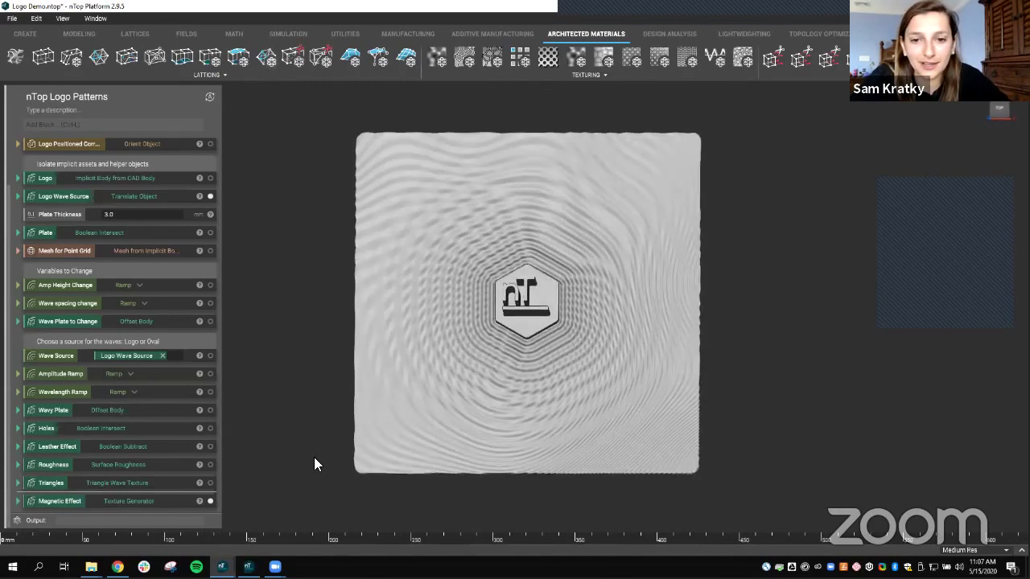
pyautogui.scroll(2, 316, 457)
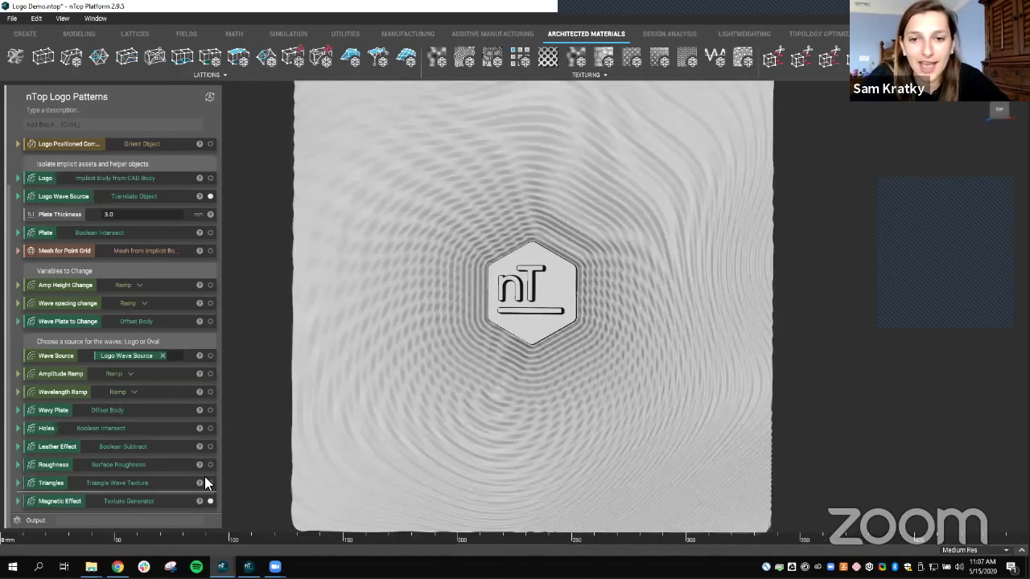
# Step: Change the Magnetic Effect's Simplex Noise 3D Frequency from 2 to 20
pyautogui.click(16, 502)
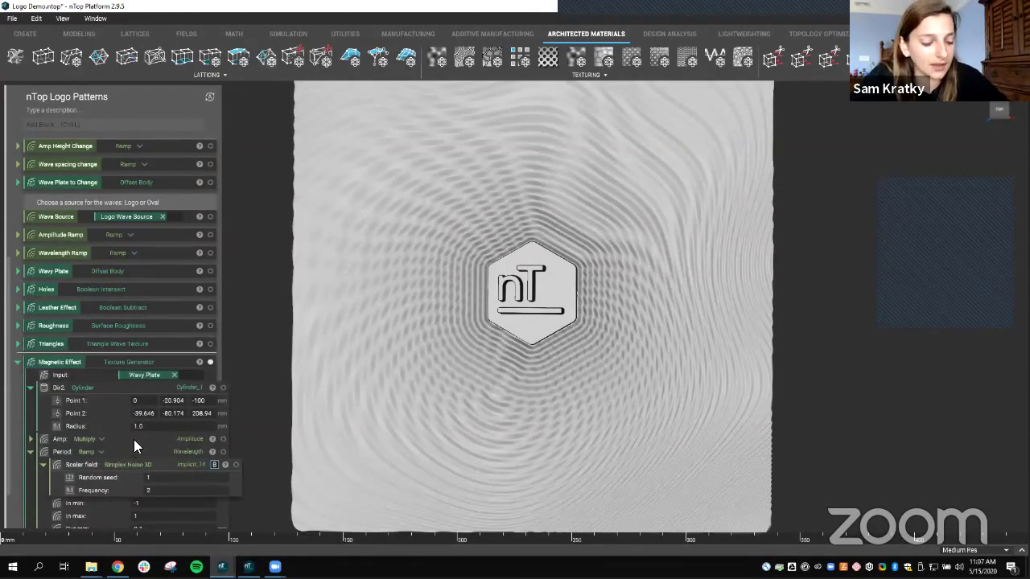
pyautogui.scroll(-1, 155, 475)
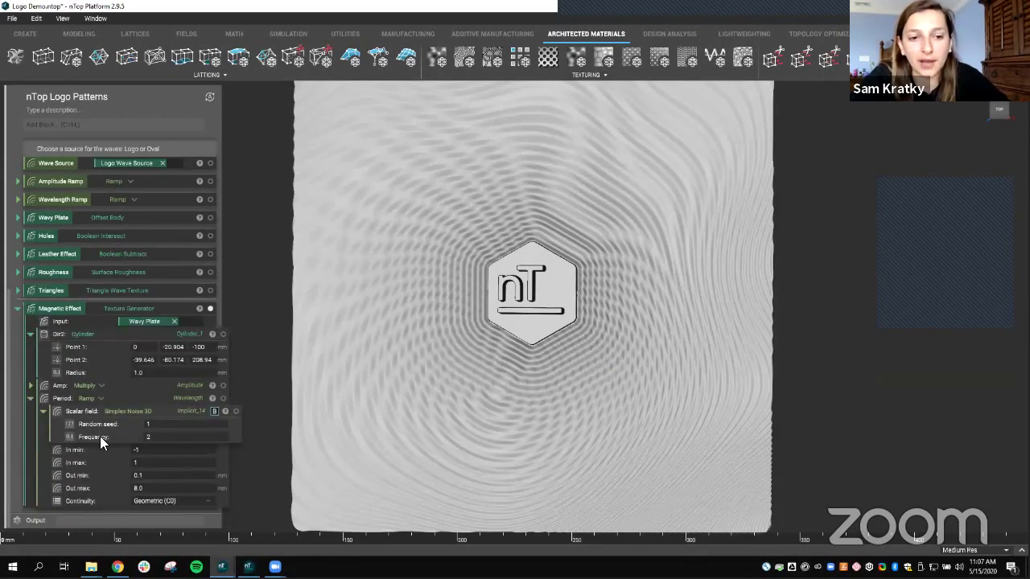
pyautogui.click(173, 437)
pyautogui.write('20')
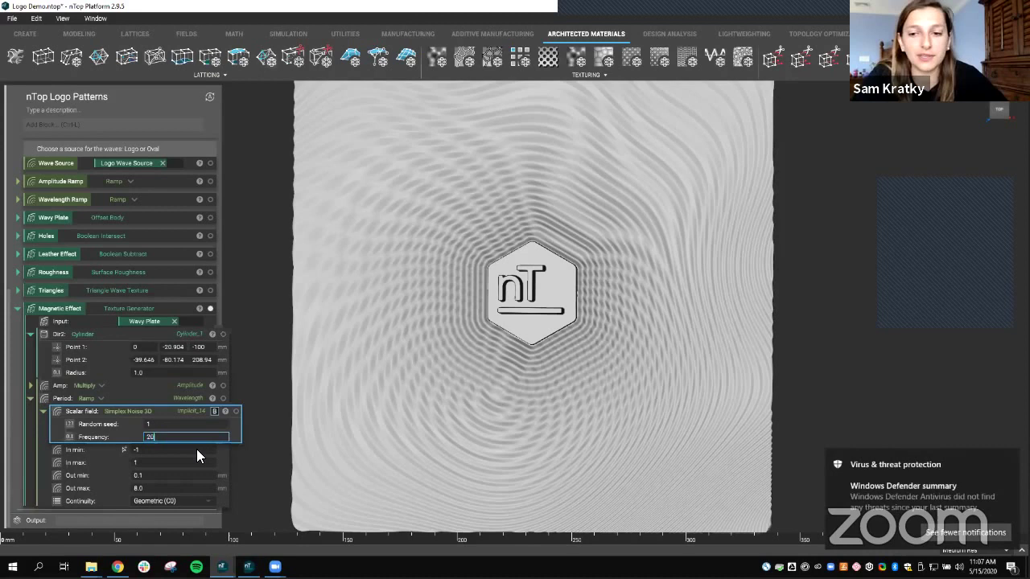
pyautogui.press('Return')
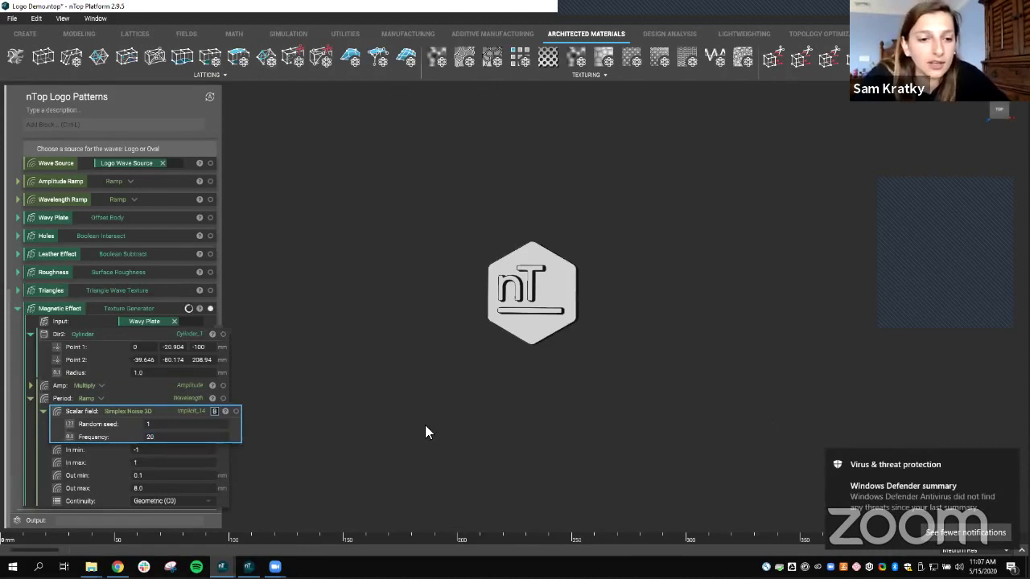
pyautogui.click(381, 423)
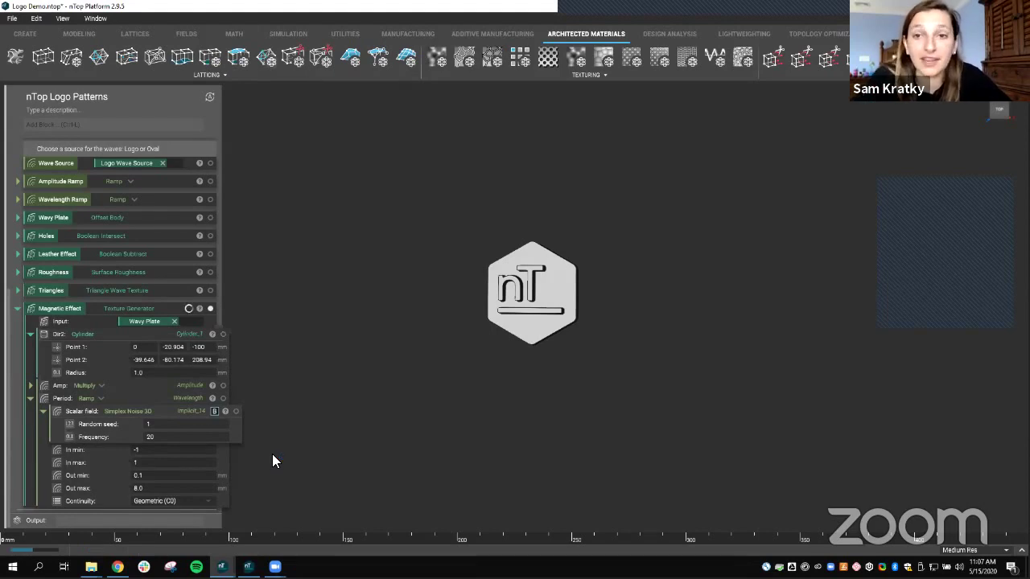
# Step: Orbit and zoom to inspect the finer frequency-20 texture around the logo's walls
pyautogui.moveTo(38, 552)
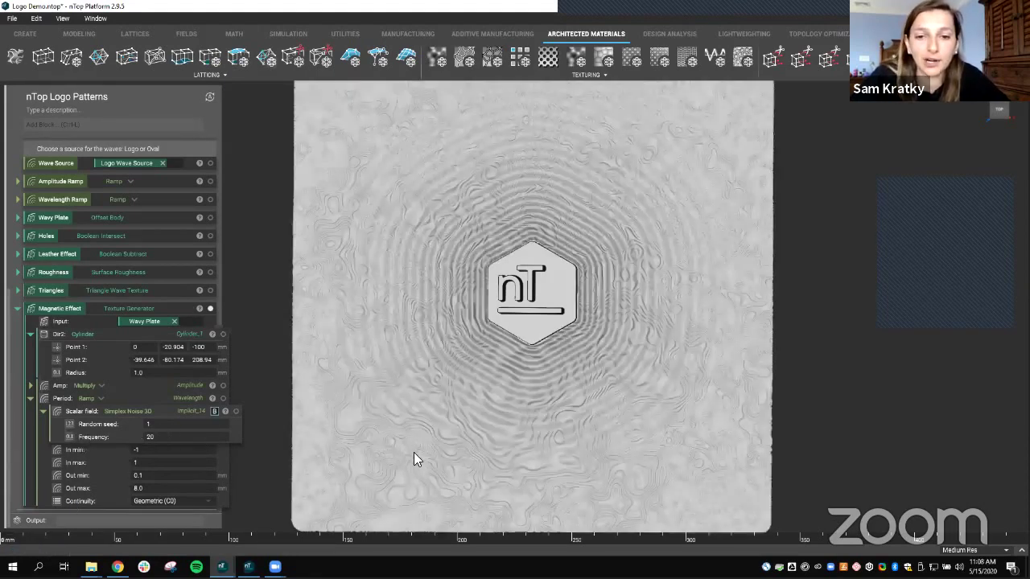
pyautogui.moveTo(414, 452)
pyautogui.mouseDown(button='right')
pyautogui.moveTo(440, 427)
pyautogui.moveTo(449, 378)
pyautogui.moveTo(441, 388)
pyautogui.moveTo(539, 422)
pyautogui.moveTo(505, 330)
pyautogui.moveTo(644, 433)
pyautogui.moveTo(650, 241)
pyautogui.moveTo(627, 275)
pyautogui.moveTo(647, 318)
pyautogui.moveTo(656, 462)
pyautogui.mouseUp(button='right')
pyautogui.scroll(2, 537, 422)
pyautogui.scroll(2, 648, 425)
pyautogui.scroll(-5, 657, 467)
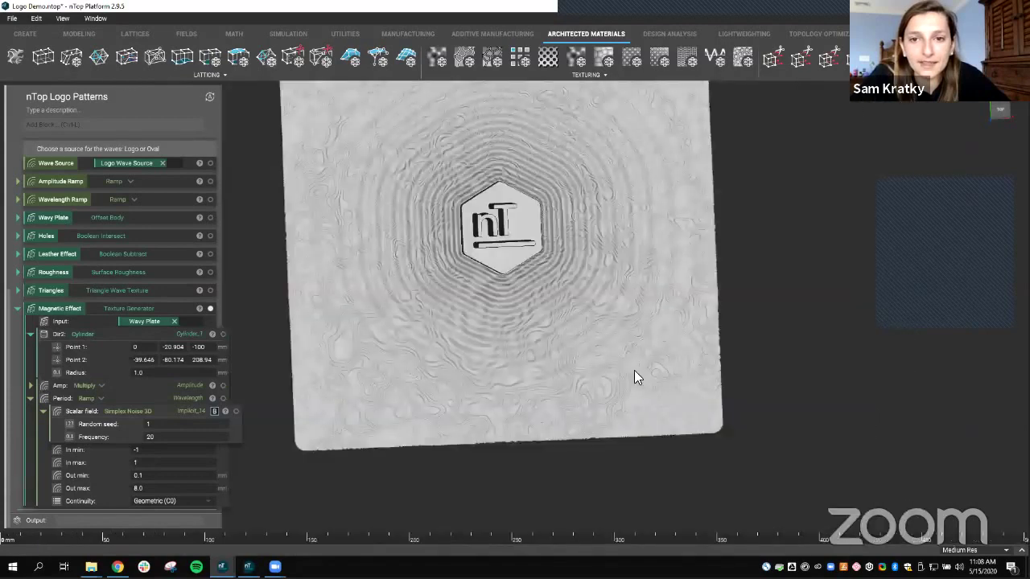
# Step: Turn off the Logo body and orbit to inspect the noise-textured plate around the empty hexagon
pyautogui.moveTo(634, 377); pyautogui.dragTo(586, 403, button='right')
pyautogui.scroll(5, 210, 266)
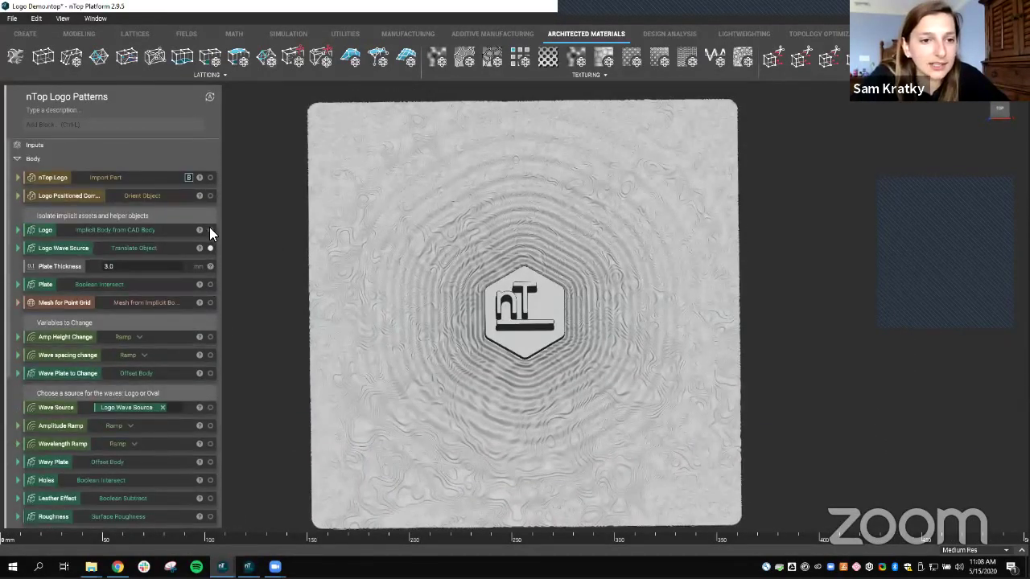
pyautogui.click(210, 248)
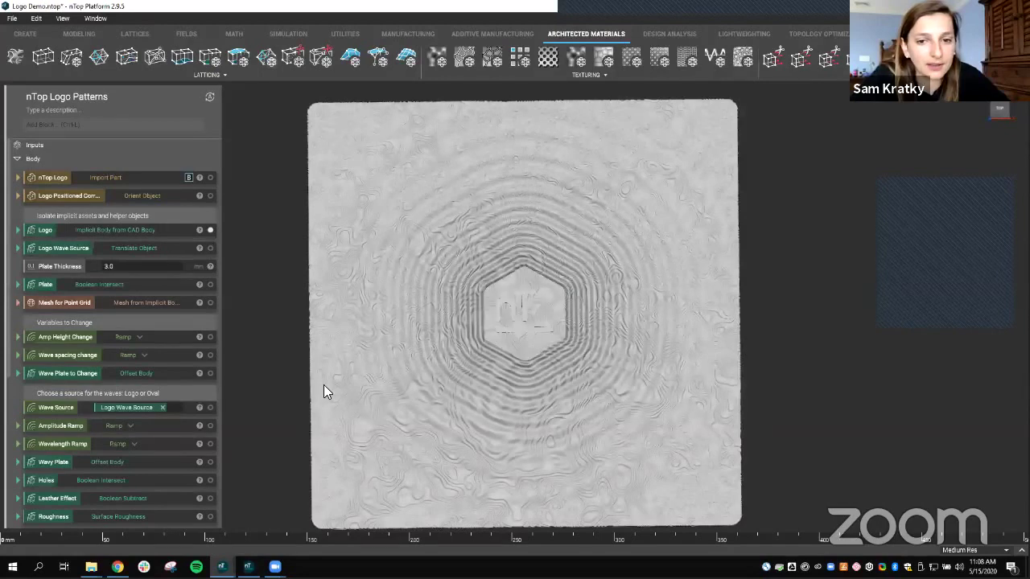
pyautogui.moveTo(454, 385)
pyautogui.mouseDown(button='right')
pyautogui.moveTo(472, 303)
pyautogui.moveTo(448, 272)
pyautogui.moveTo(443, 420)
pyautogui.moveTo(466, 406)
pyautogui.moveTo(476, 495)
pyautogui.moveTo(515, 452)
pyautogui.mouseUp(button='right')
pyautogui.scroll(3, 467, 374)
pyautogui.scroll(-5, 511, 418)
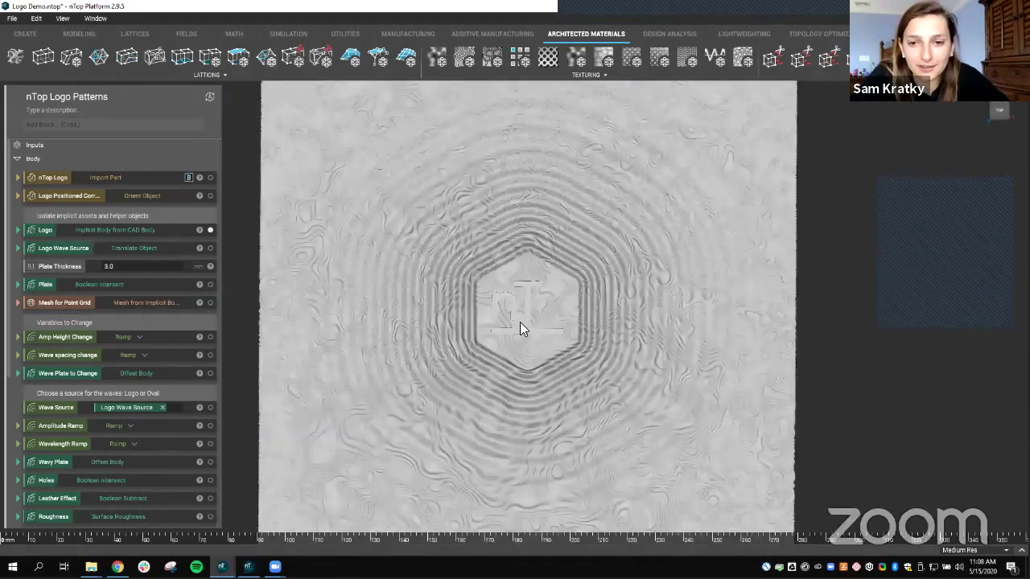
pyautogui.moveTo(736, 375); pyautogui.dragTo(644, 428, button='right')
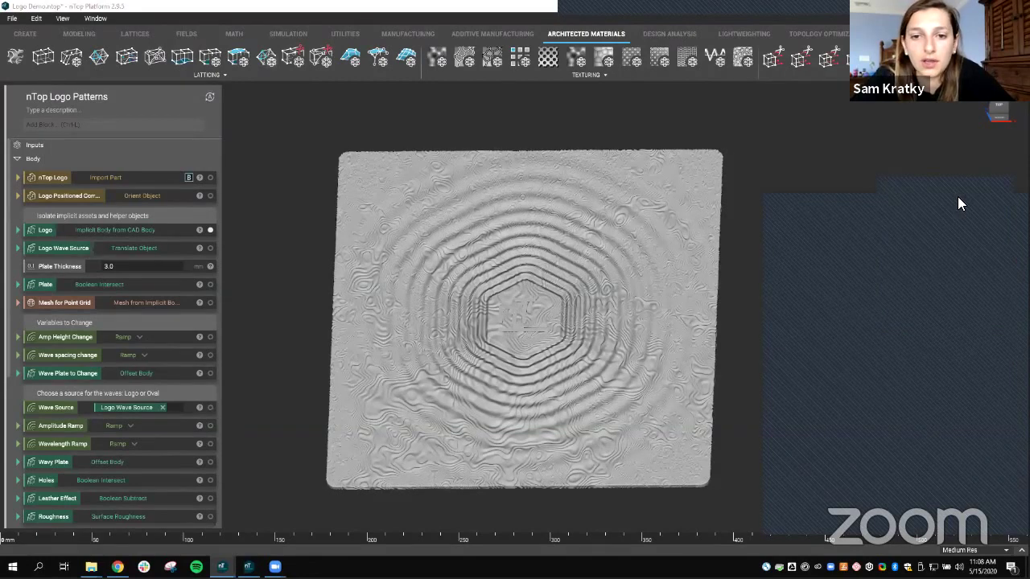
pyautogui.moveTo(730, 430)
pyautogui.mouseDown(button='right')
pyautogui.moveTo(738, 425)
pyautogui.moveTo(729, 422)
pyautogui.moveTo(734, 436)
pyautogui.mouseUp(button='right')
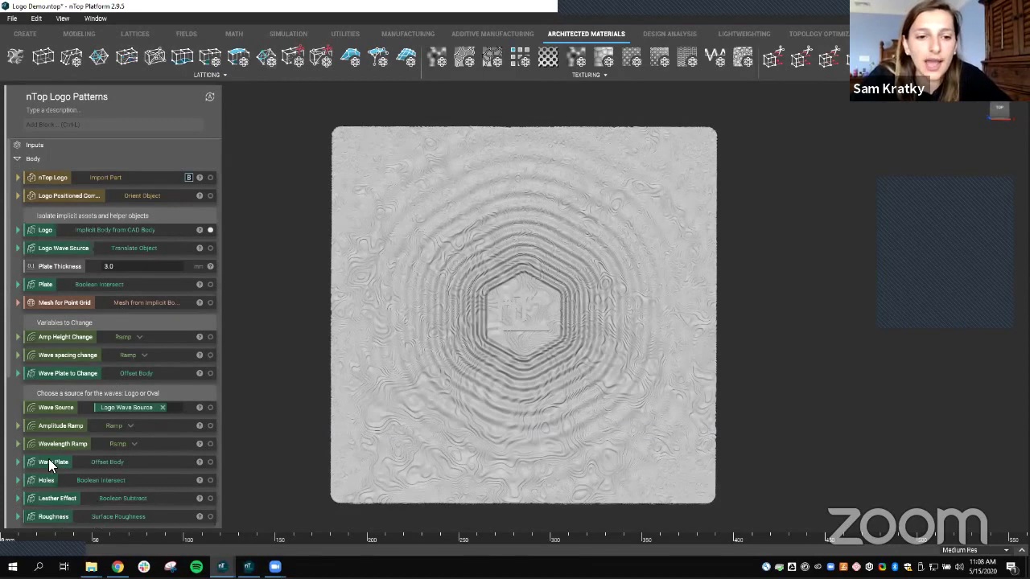
# Step: Select the Logo and Plate blocks, then switch to Grill Designs and orbit the perforated grill
pyautogui.click(76, 230)
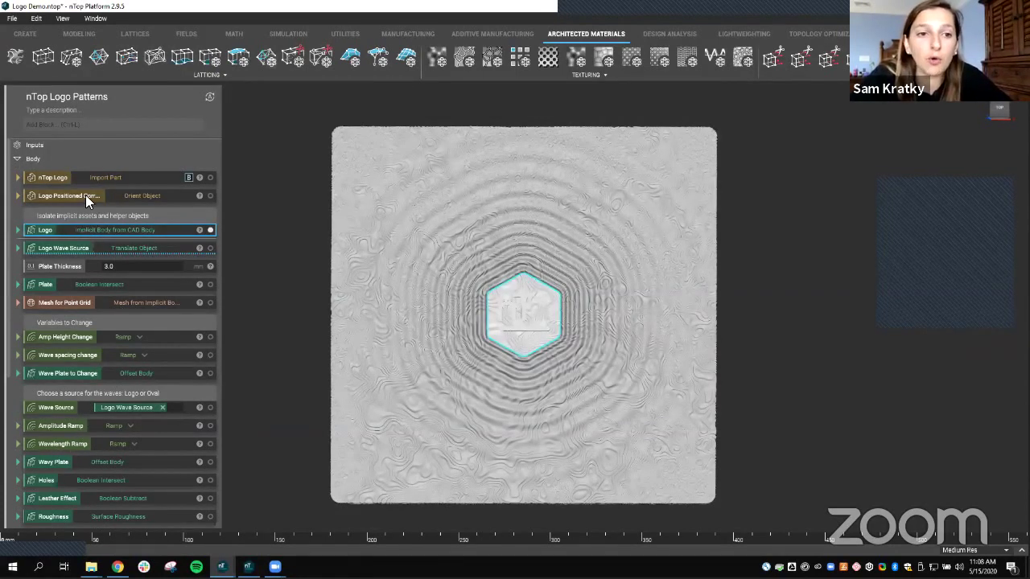
pyautogui.click(65, 284)
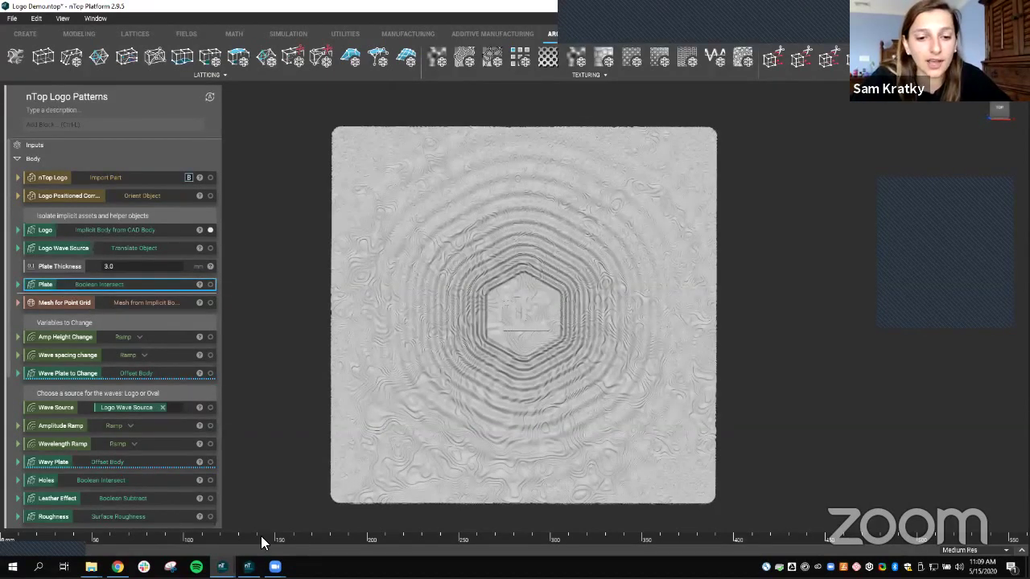
pyautogui.moveTo(248, 567)
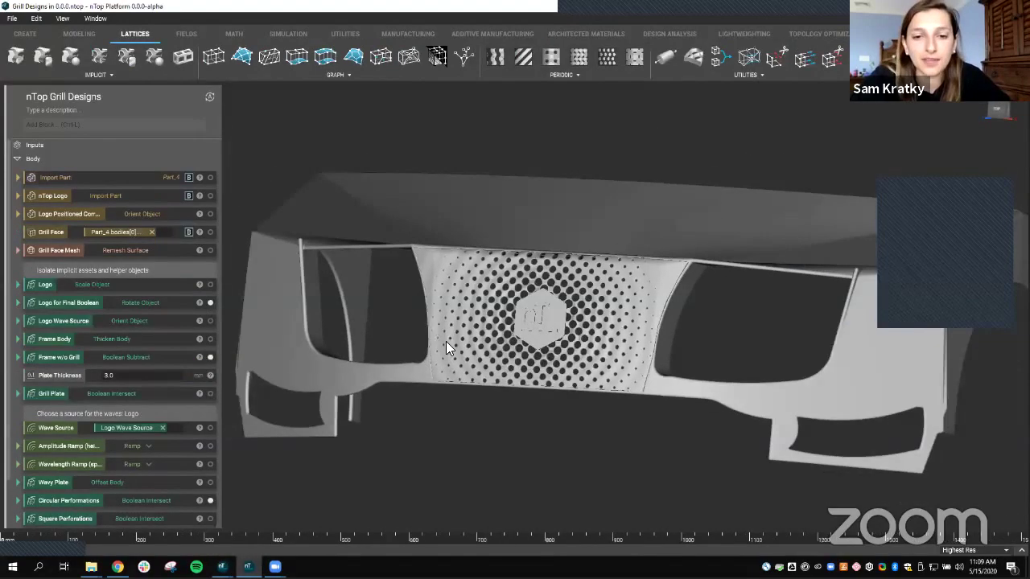
pyautogui.moveTo(445, 341); pyautogui.dragTo(264, 275, button='right')
pyautogui.scroll(3, 425, 403)
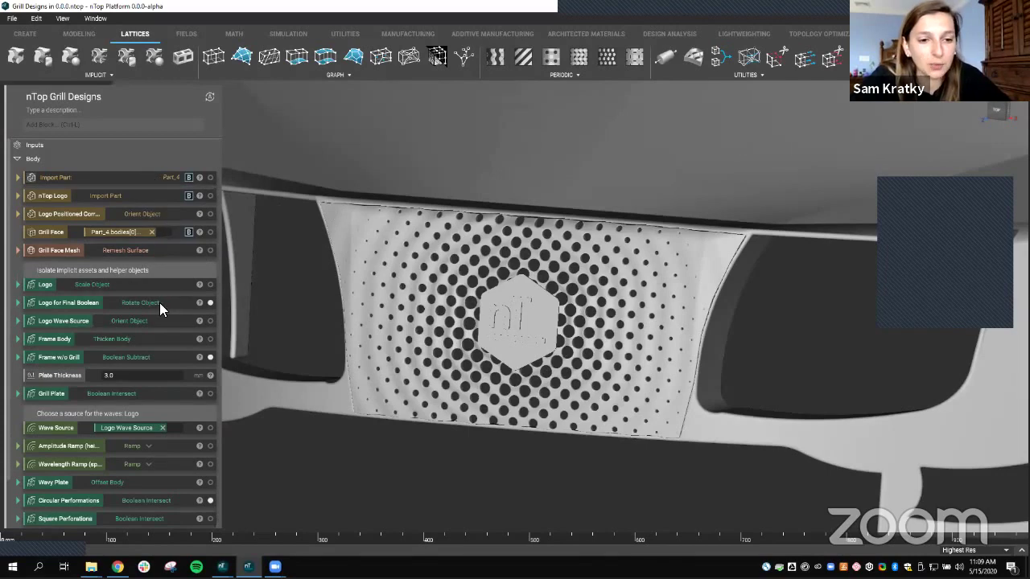
pyautogui.scroll(-3, 158, 304)
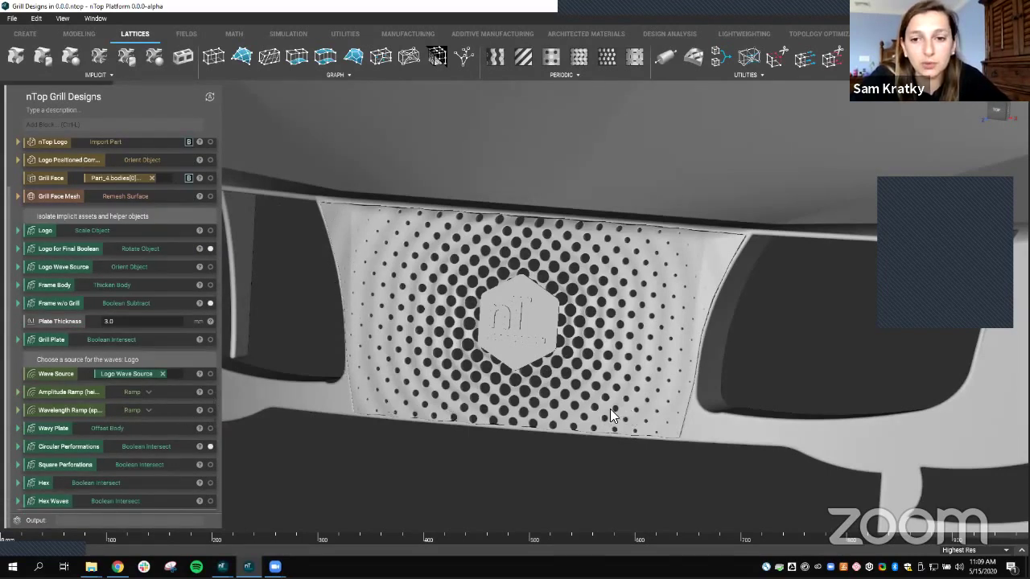
pyautogui.moveTo(610, 408); pyautogui.dragTo(636, 396, button='right')
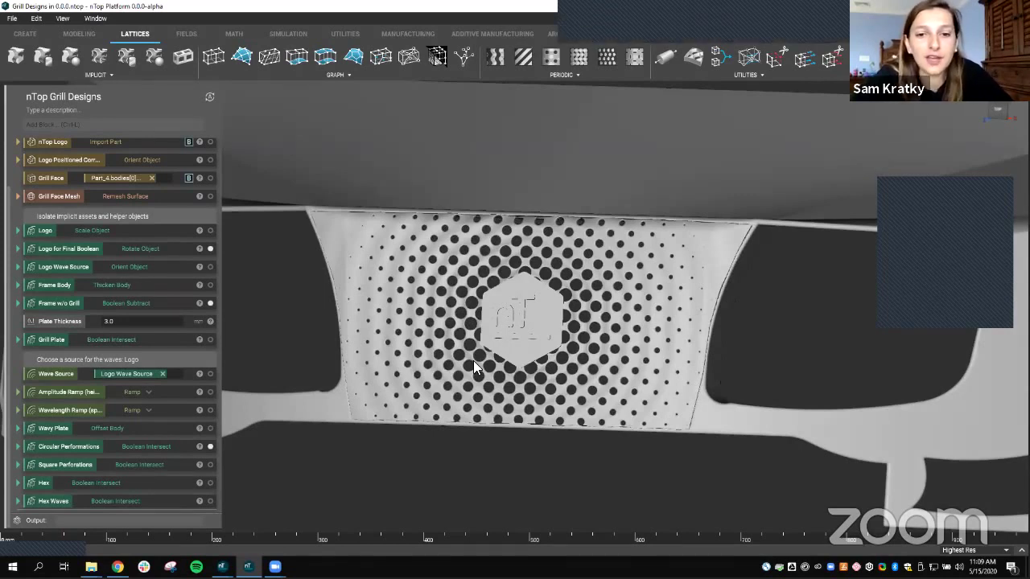
# Step: Hide the circle and square perforation bodies and display only the Hex hexagon-perforated grill
pyautogui.click(209, 463)
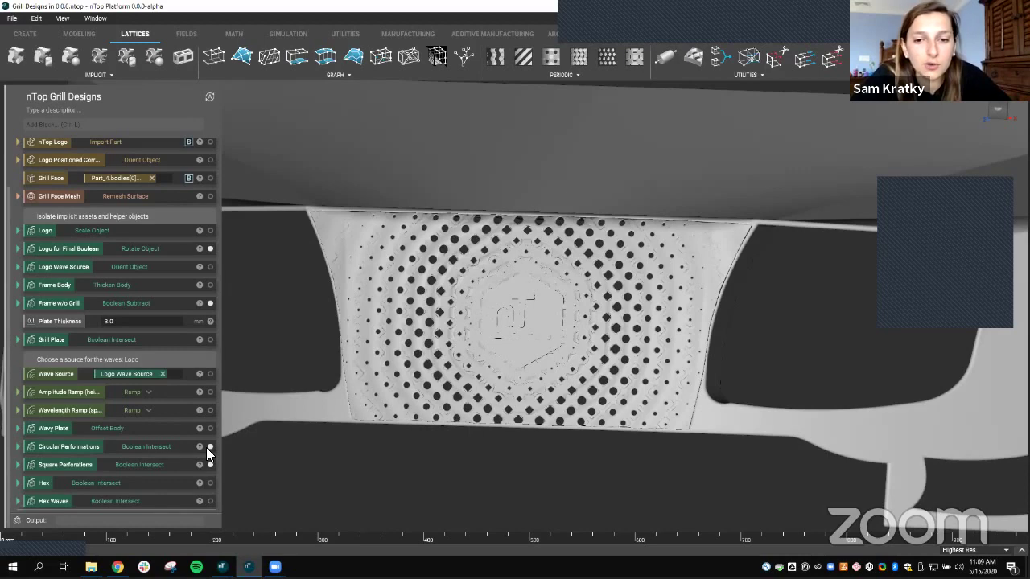
pyautogui.click(209, 447)
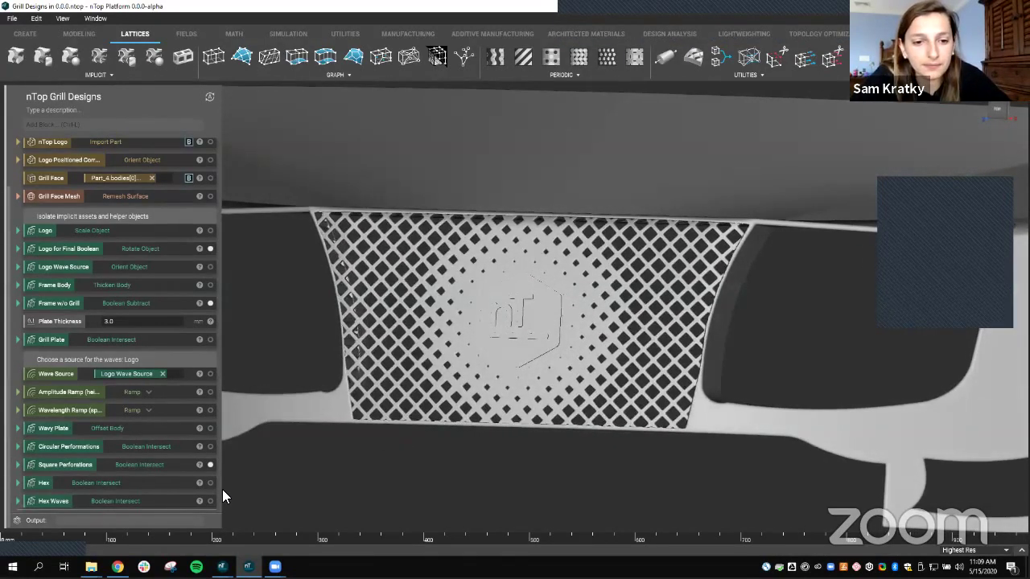
pyautogui.click(210, 483)
pyautogui.click(210, 464)
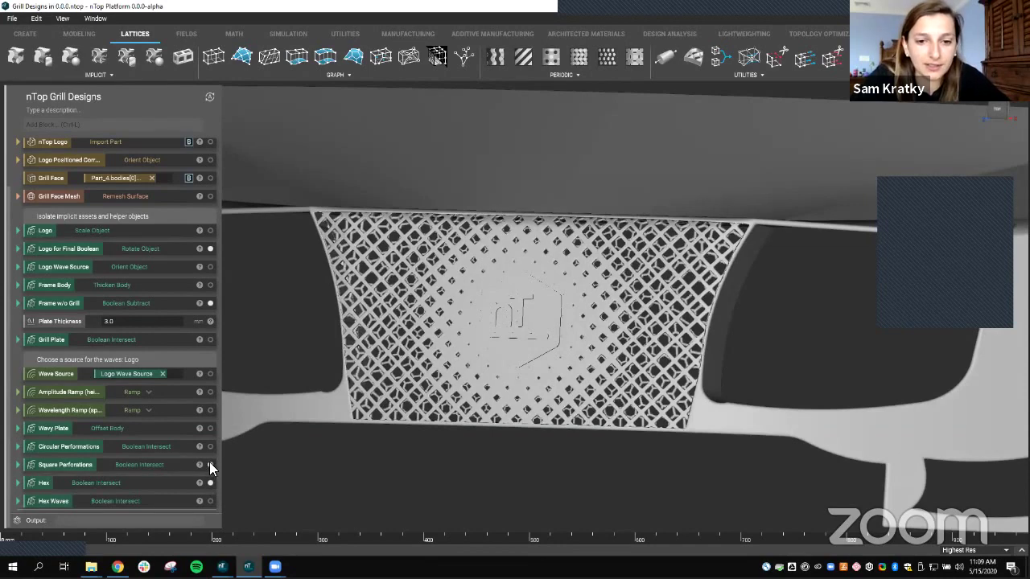
pyautogui.moveTo(457, 445)
pyautogui.mouseDown(button='right')
pyautogui.moveTo(471, 457)
pyautogui.moveTo(494, 444)
pyautogui.moveTo(470, 457)
pyautogui.moveTo(474, 441)
pyautogui.mouseUp(button='right')
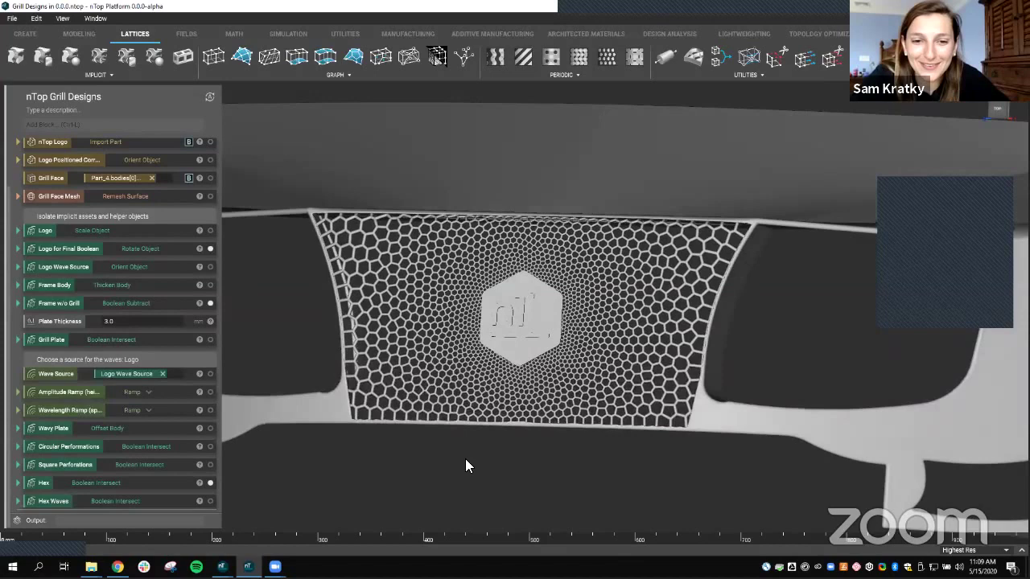
pyautogui.scroll(2, 530, 402)
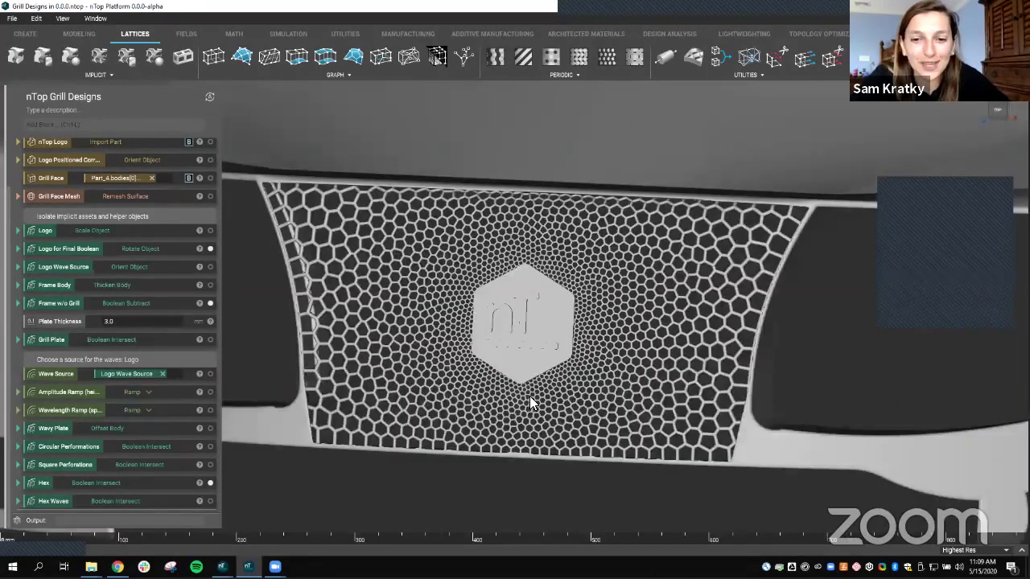
pyautogui.scroll(2, 538, 397)
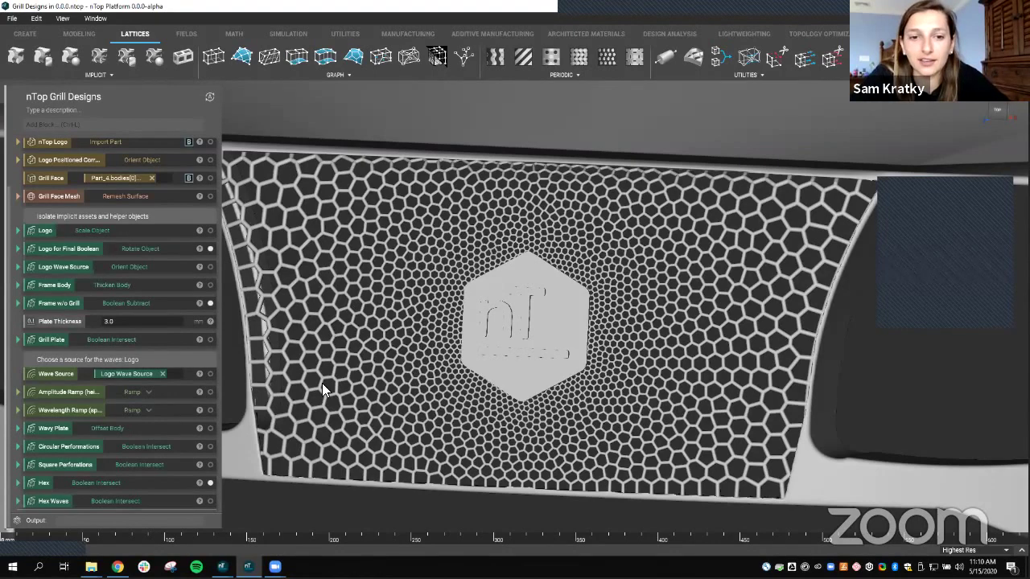
pyautogui.scroll(-1, 546, 430)
pyautogui.scroll(-2, 545, 430)
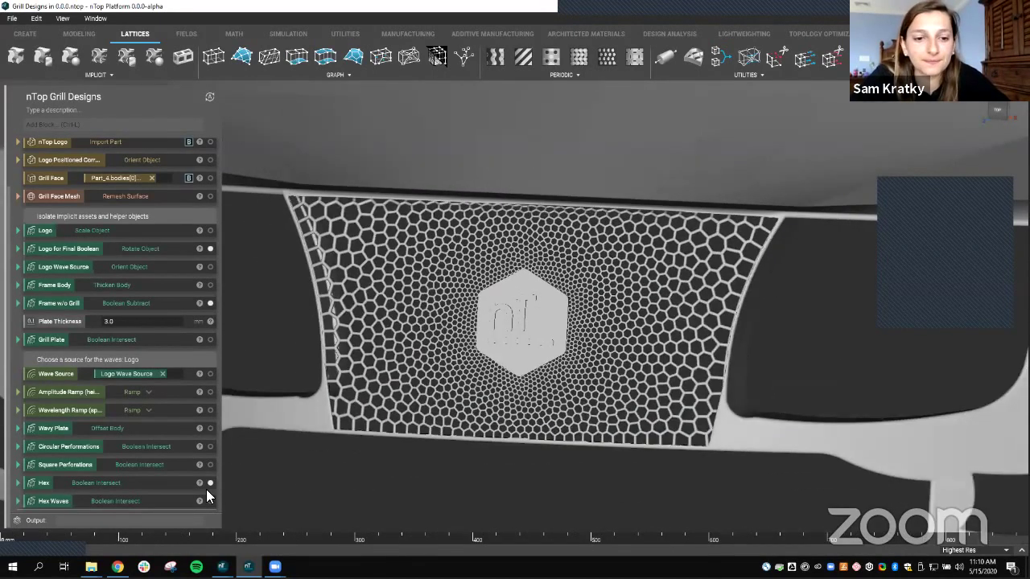
# Step: Replace the Hex body with Hex Waves and orbit to inspect the wavy hexagonal cells around the logo
pyautogui.click(210, 501)
pyautogui.click(210, 482)
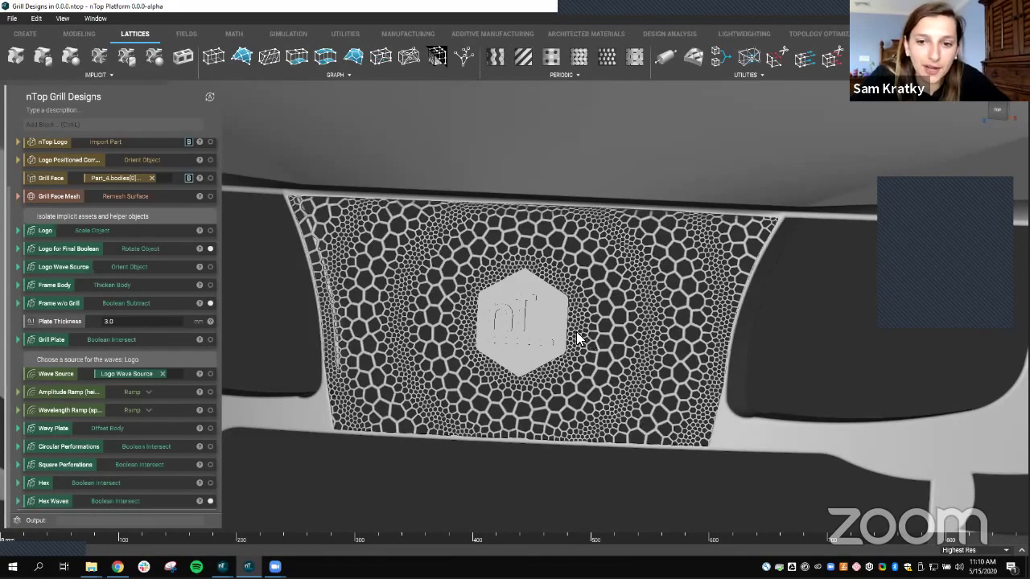
pyautogui.moveTo(576, 331); pyautogui.dragTo(534, 331, button='right')
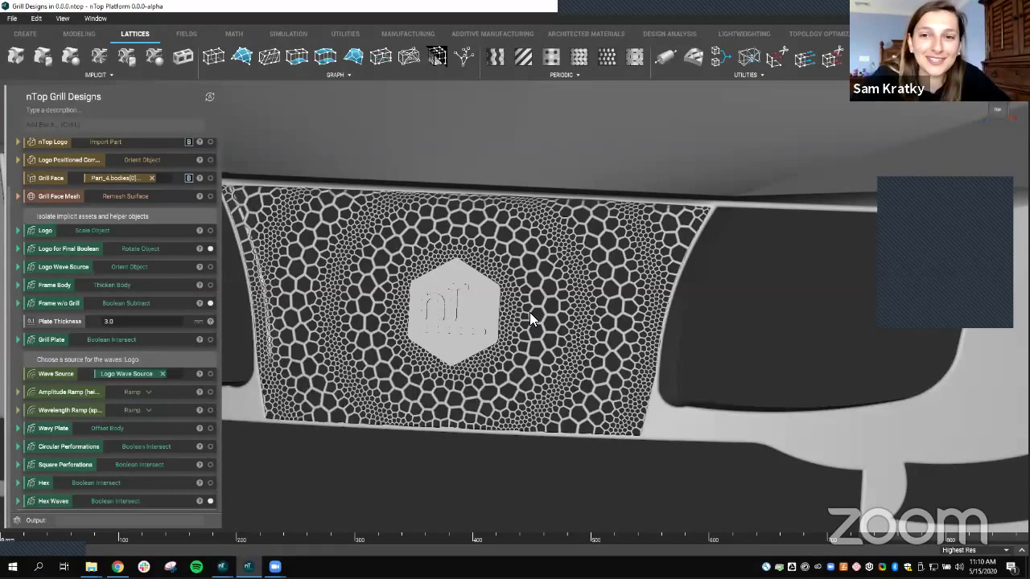
pyautogui.scroll(-2, 528, 312)
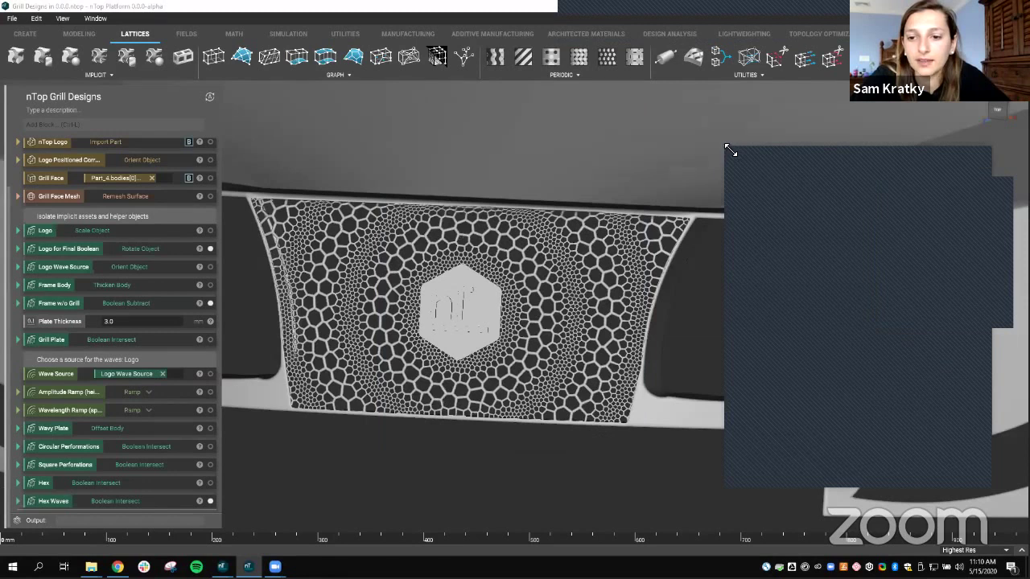
pyautogui.moveTo(730, 151)
pyautogui.mouseDown()
pyautogui.moveTo(848, 146)
pyautogui.moveTo(842, 140)
pyautogui.mouseUp()
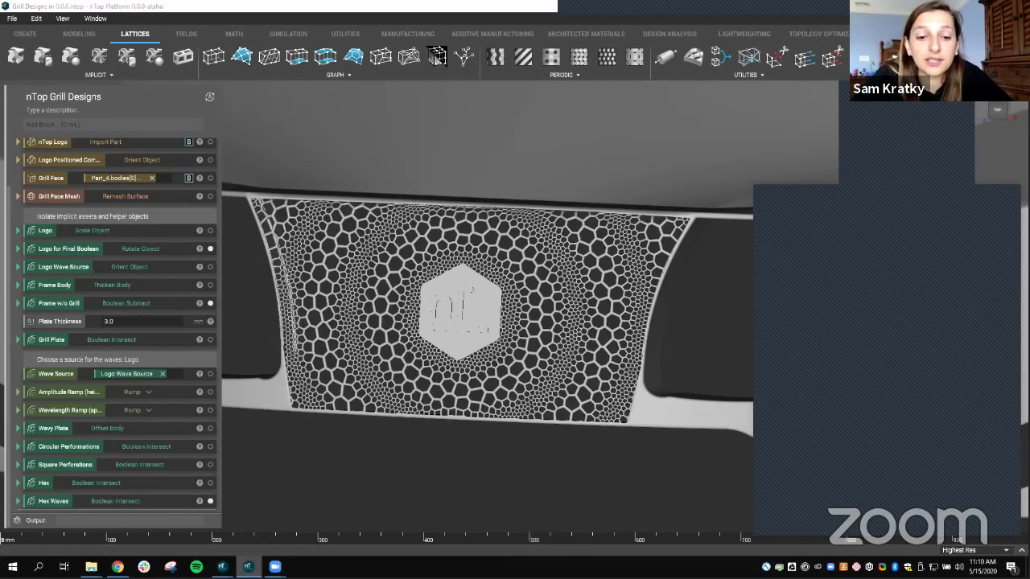
# Step: Switch to the Logo Demo file and make the Wavy Plate block visible
pyautogui.moveTo(223, 567)
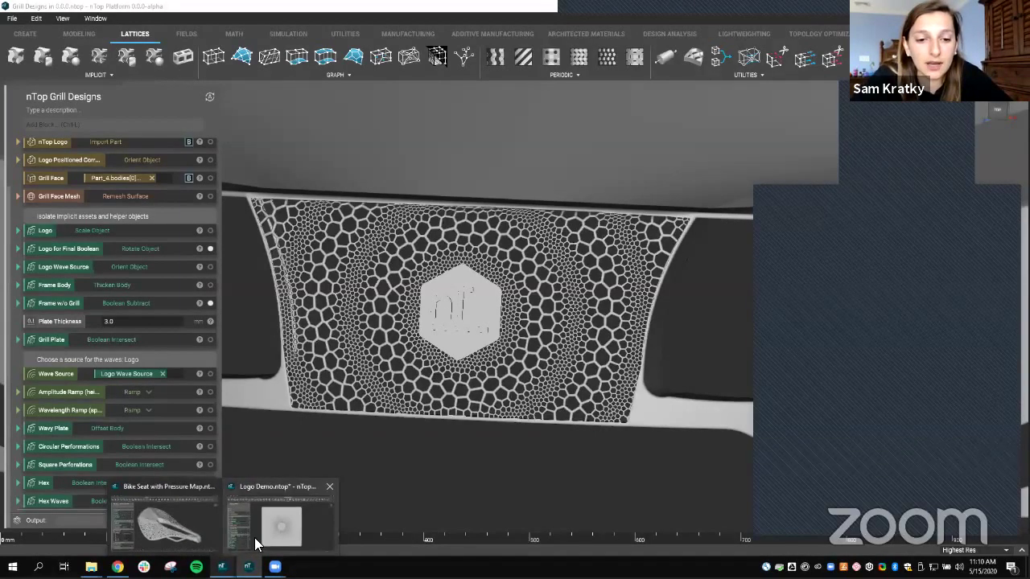
pyautogui.click(285, 525)
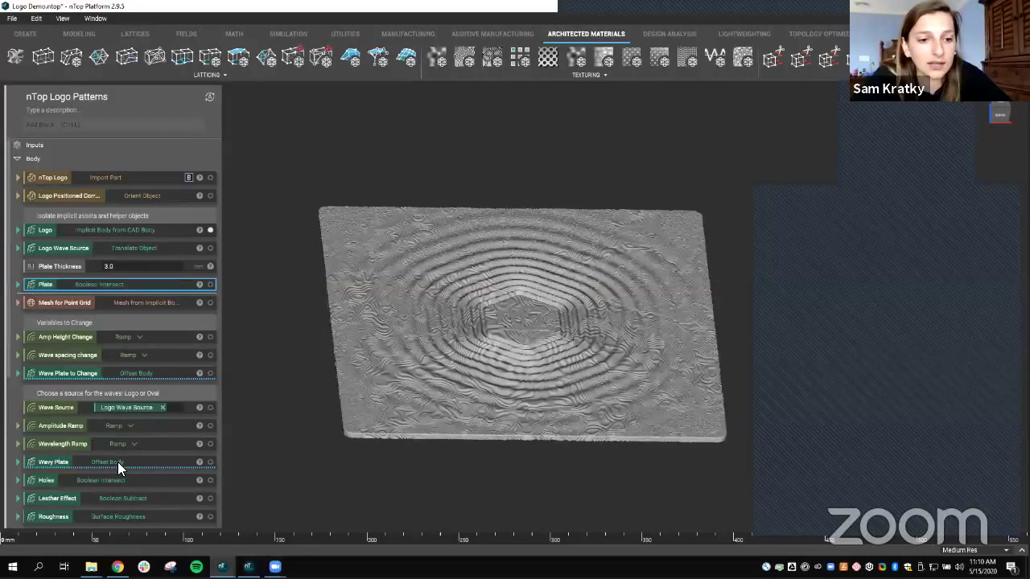
pyautogui.click(117, 462)
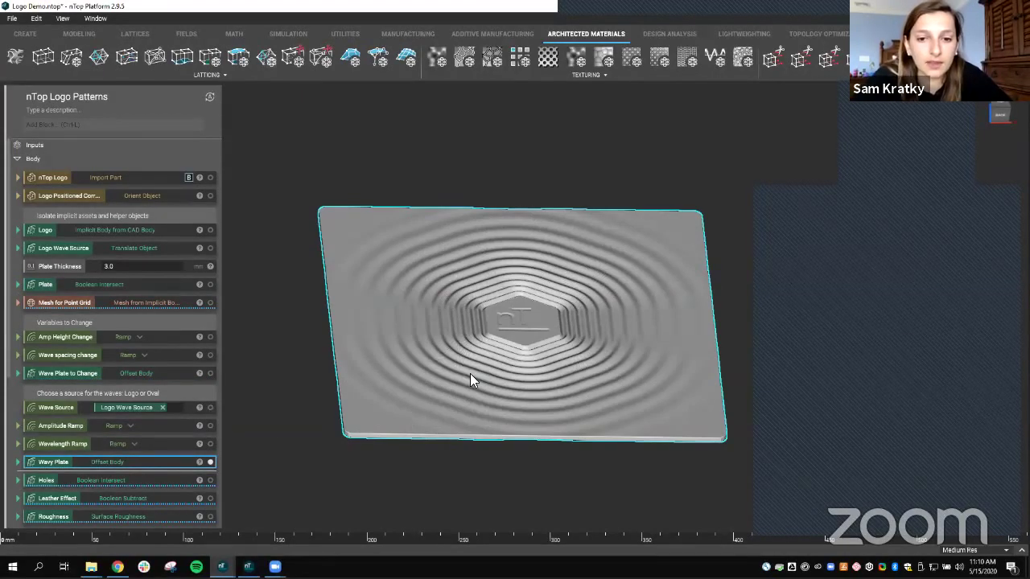
# Step: Orbit the Wavy Plate between edge-on and top-down views to examine the ripples around the logo
pyautogui.moveTo(470, 373)
pyautogui.mouseDown(button='right')
pyautogui.moveTo(433, 385)
pyautogui.moveTo(450, 312)
pyautogui.moveTo(444, 274)
pyautogui.moveTo(449, 448)
pyautogui.moveTo(458, 297)
pyautogui.moveTo(439, 260)
pyautogui.moveTo(463, 80)
pyautogui.moveTo(463, 188)
pyautogui.moveTo(432, 416)
pyautogui.moveTo(433, 328)
pyautogui.moveTo(464, 360)
pyautogui.mouseUp(button='right')
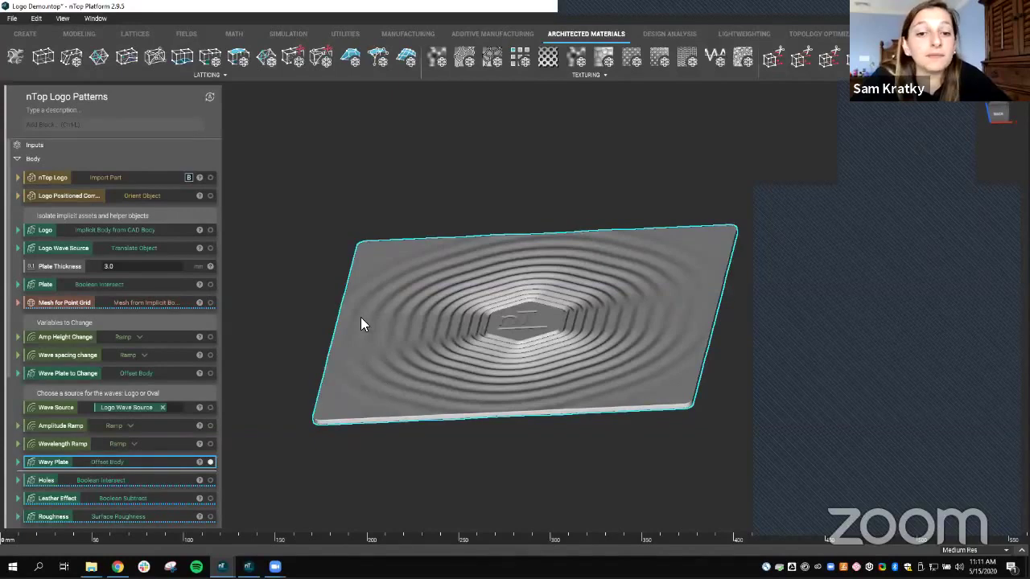
pyautogui.moveTo(361, 318); pyautogui.dragTo(365, 340, button='right')
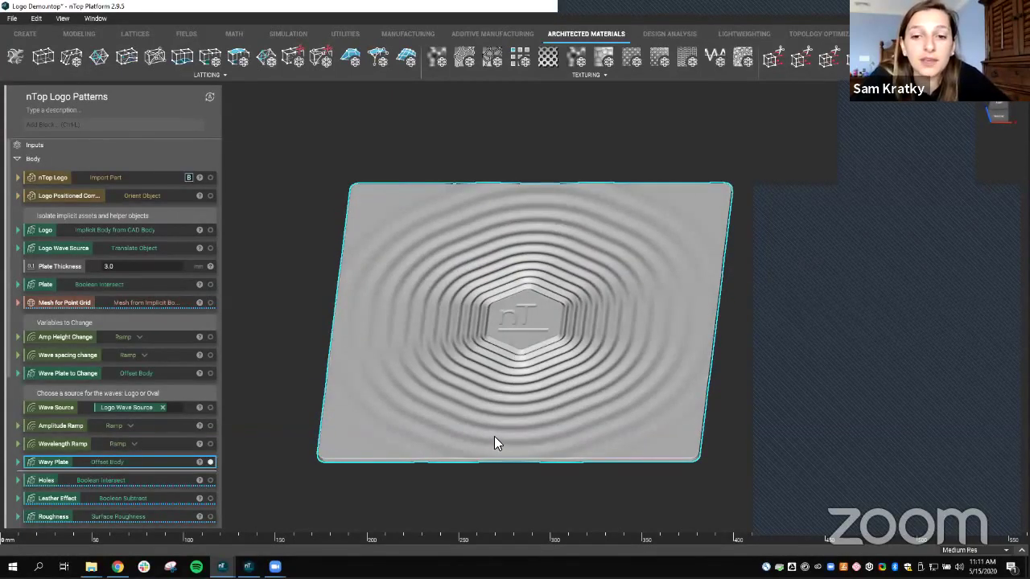
pyautogui.moveTo(494, 441); pyautogui.dragTo(505, 308, button='right')
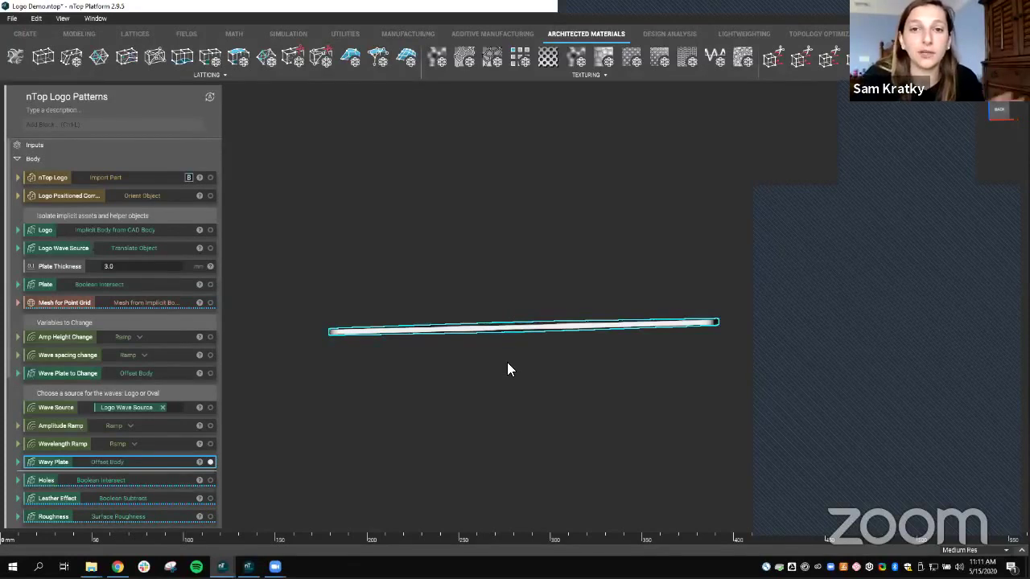
pyautogui.moveTo(540, 365)
pyautogui.mouseDown(button='right')
pyautogui.moveTo(519, 305)
pyautogui.moveTo(451, 285)
pyautogui.mouseUp(button='right')
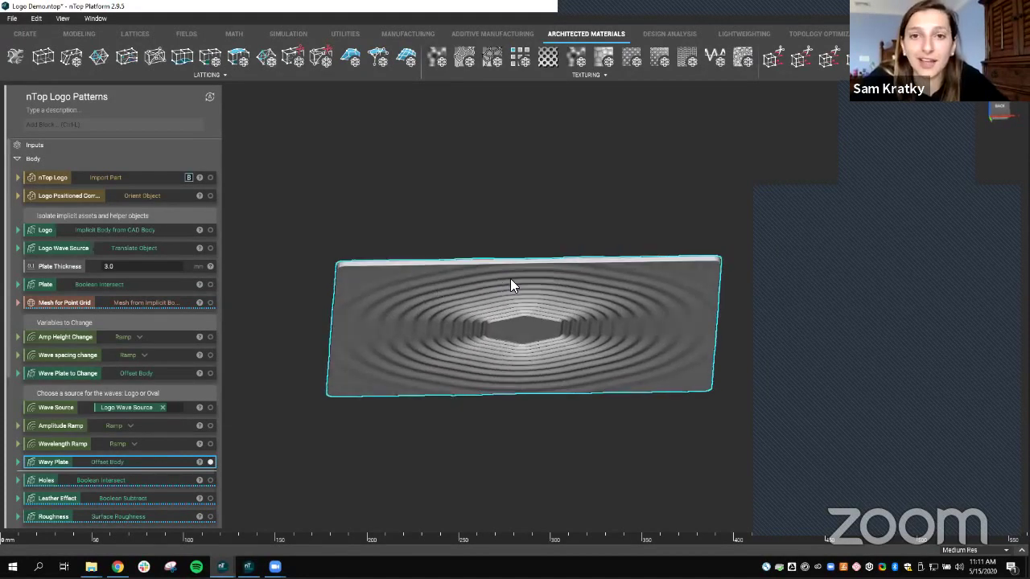
pyautogui.moveTo(485, 212)
pyautogui.mouseDown(button='right')
pyautogui.moveTo(494, 306)
pyautogui.moveTo(469, 405)
pyautogui.moveTo(486, 451)
pyautogui.moveTo(529, 421)
pyautogui.moveTo(496, 405)
pyautogui.mouseUp(button='right')
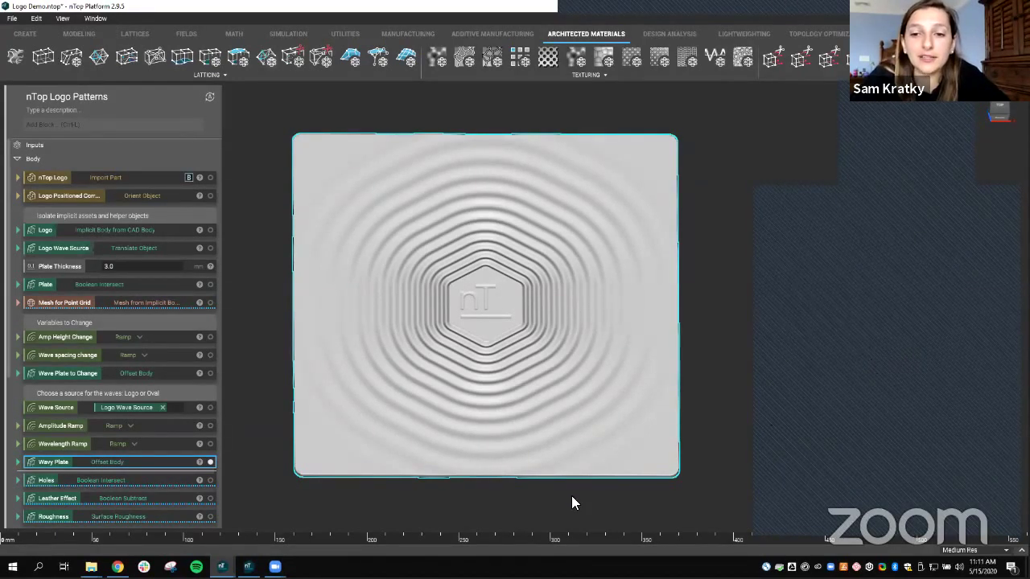
pyautogui.moveTo(463, 346); pyautogui.dragTo(467, 387, button='right')
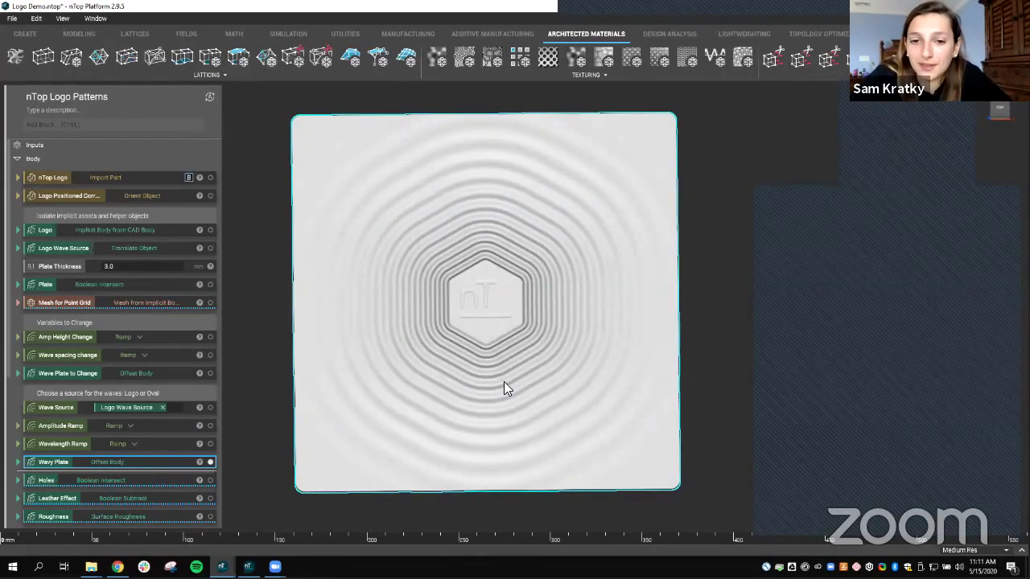
pyautogui.moveTo(504, 389); pyautogui.dragTo(503, 362, button='right')
pyautogui.scroll(-3, 173, 457)
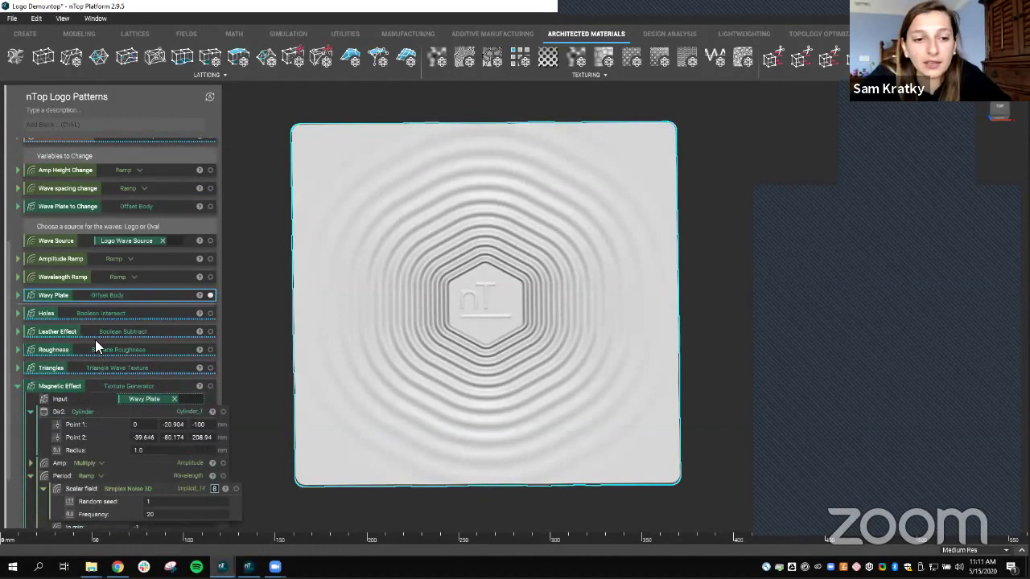
# Step: Check the Holes block's inputs, then return to the Grill Designs file with the Hex Waves grill
pyautogui.click(17, 314)
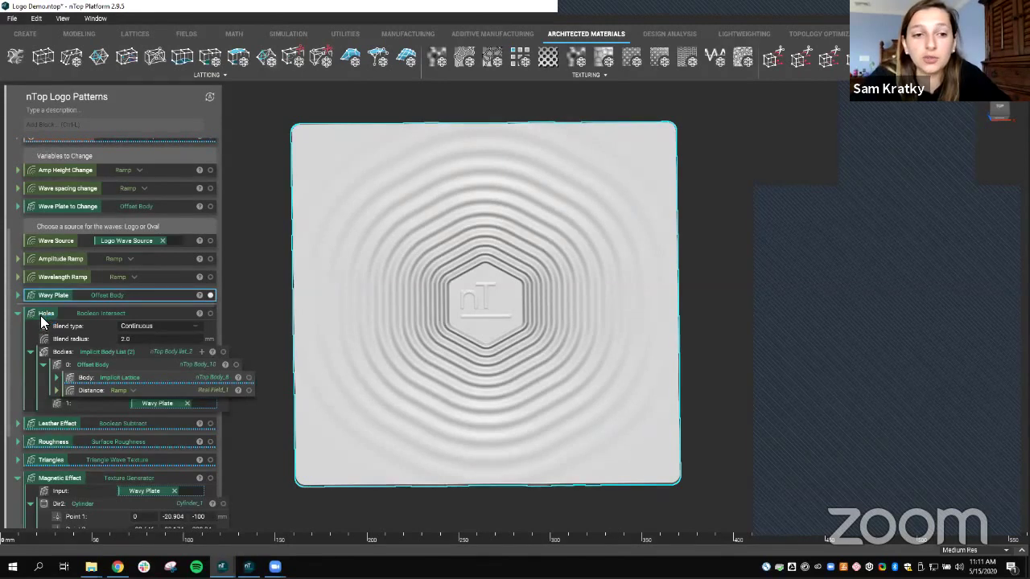
pyautogui.click(19, 314)
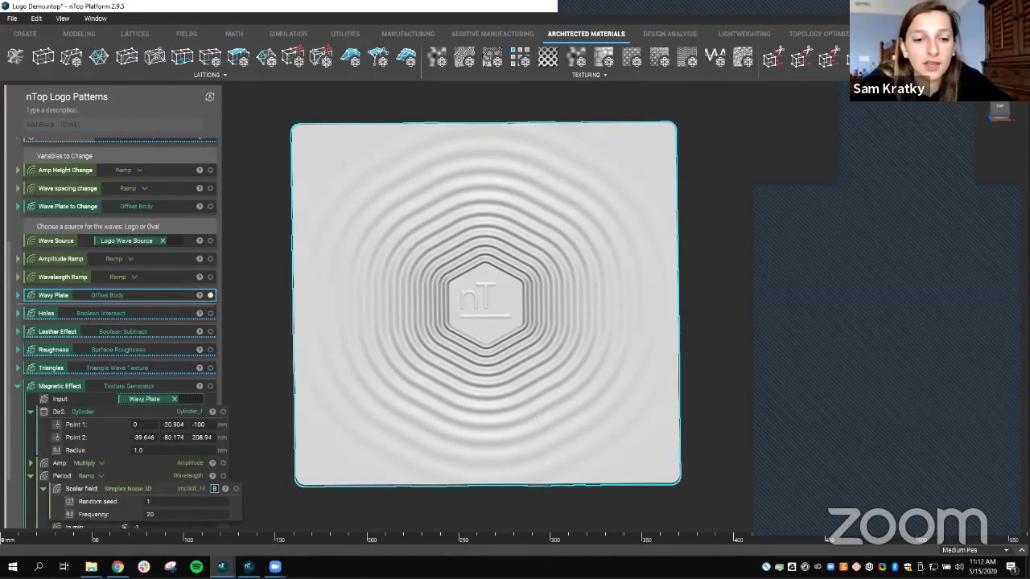
pyautogui.click(248, 567)
pyautogui.click(221, 566)
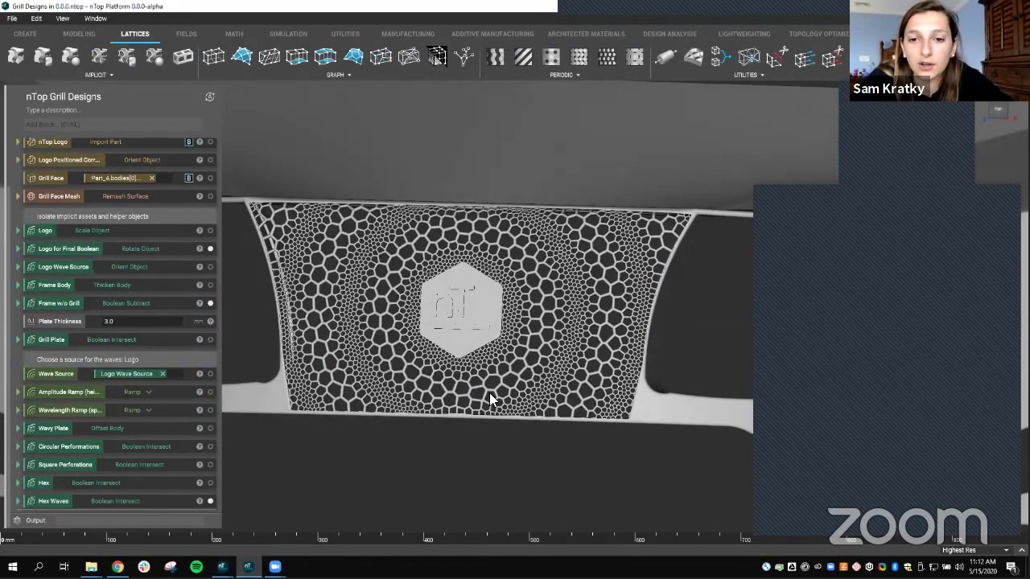
pyautogui.scroll(3, 513, 381)
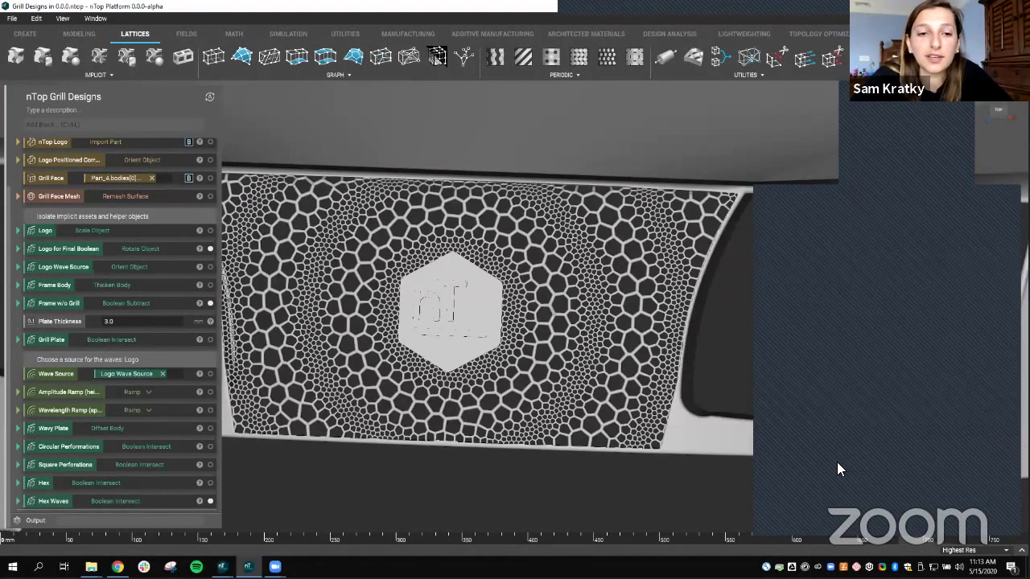
pyautogui.scroll(2, 180, 320)
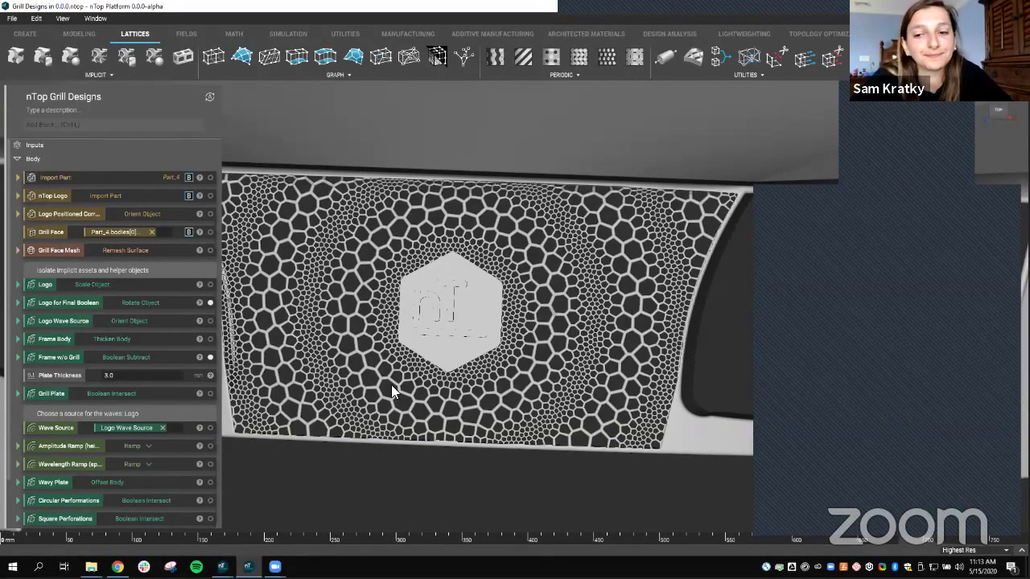
pyautogui.scroll(-3, 410, 358)
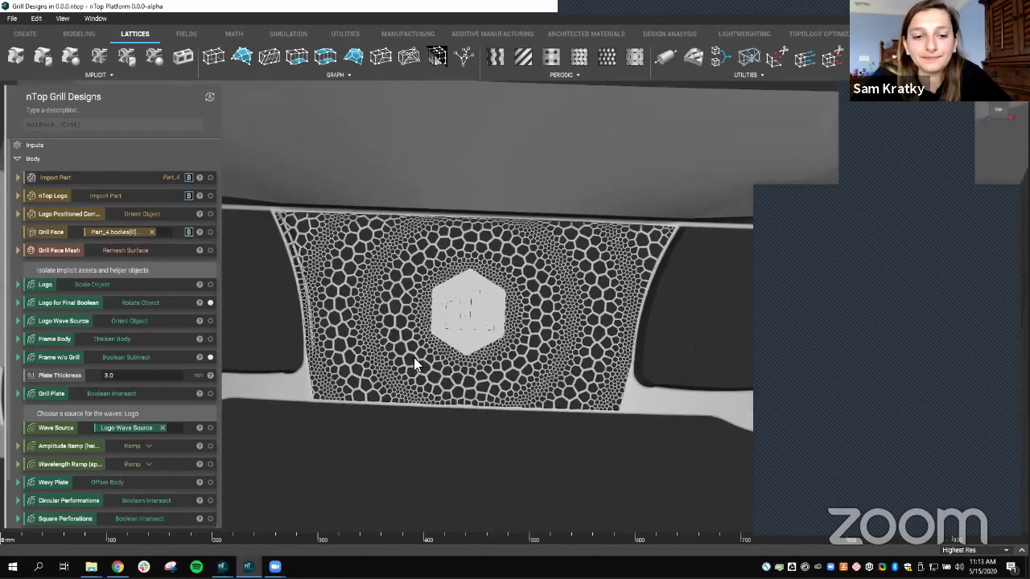
pyautogui.scroll(-2, 403, 358)
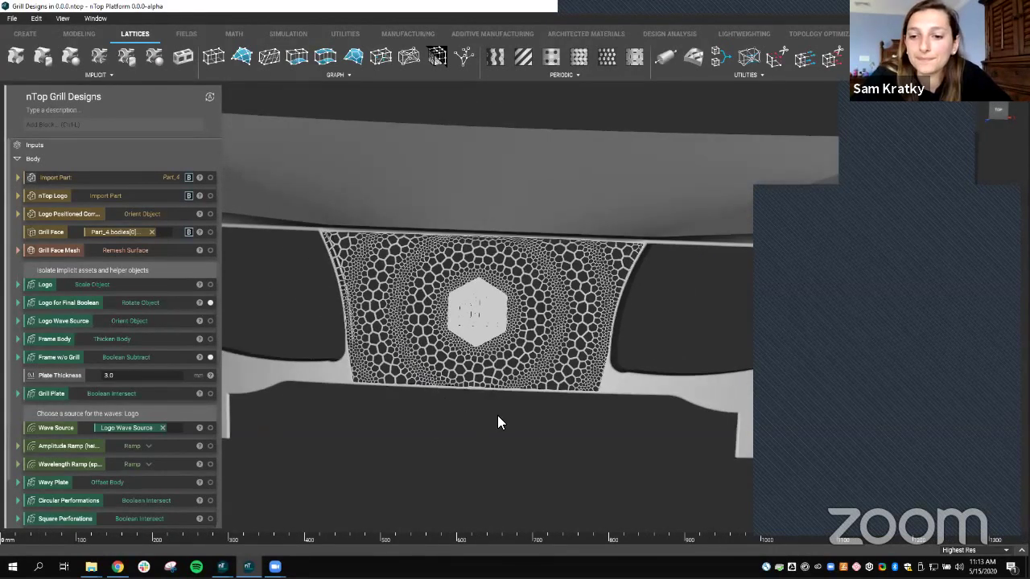
pyautogui.scroll(3, 486, 413)
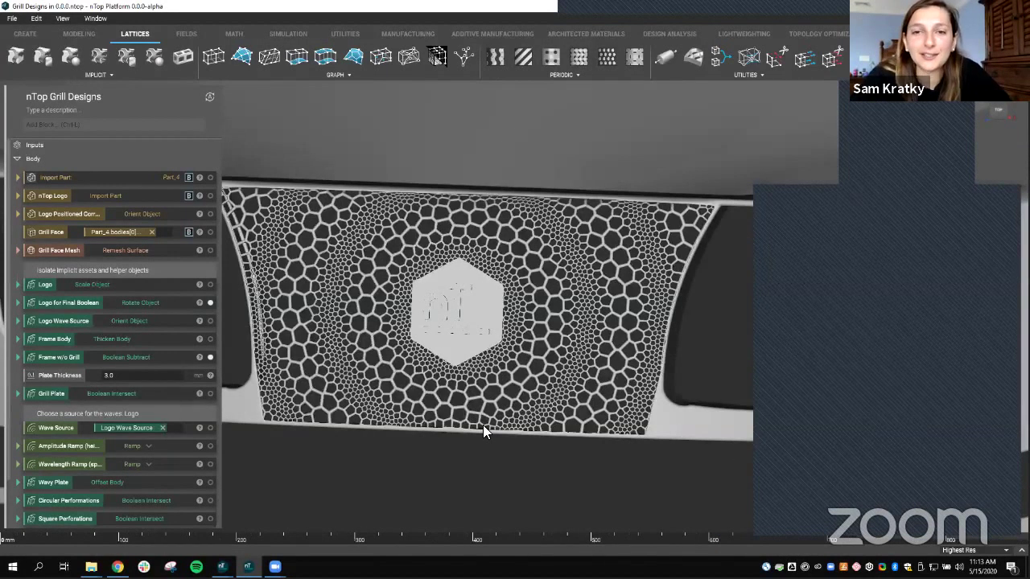